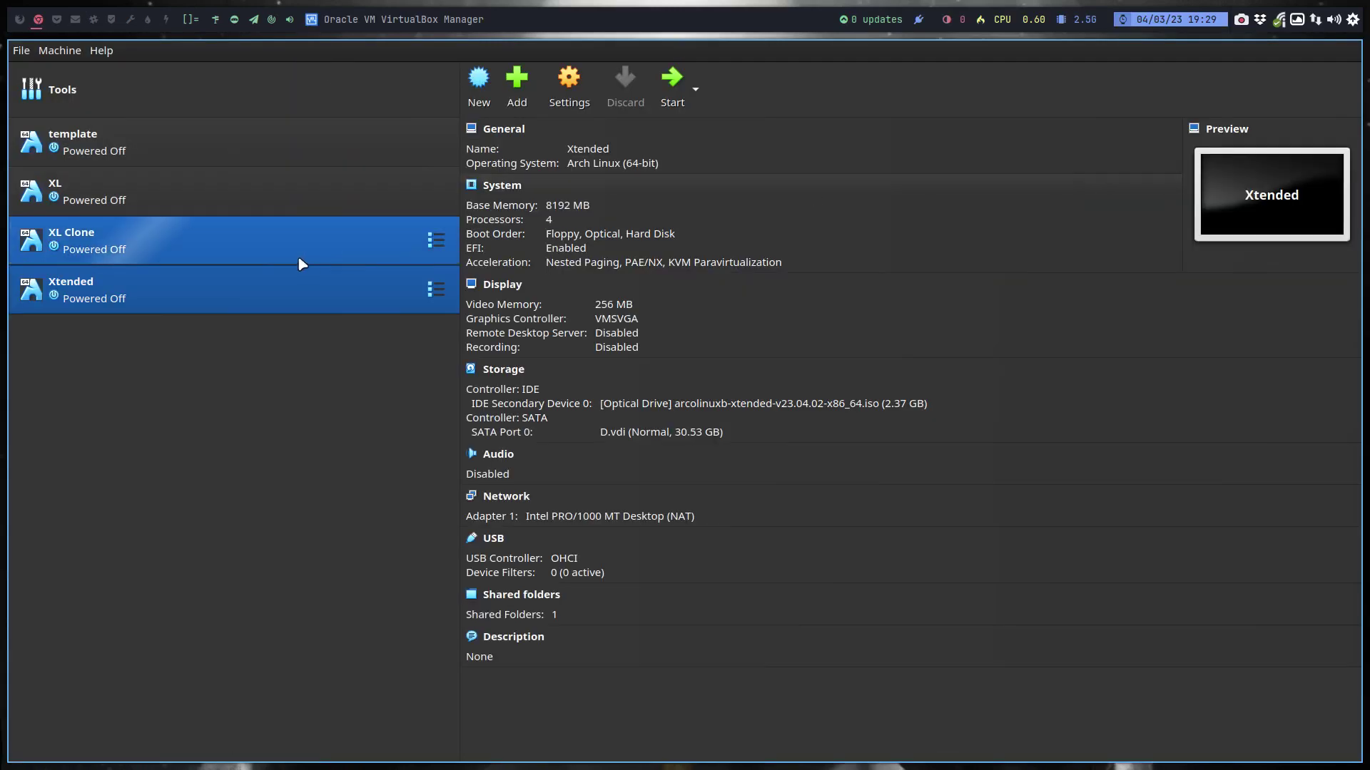
Select the Xtended virtual machine in VirtualBox Manager and boot it.
click(94, 249)
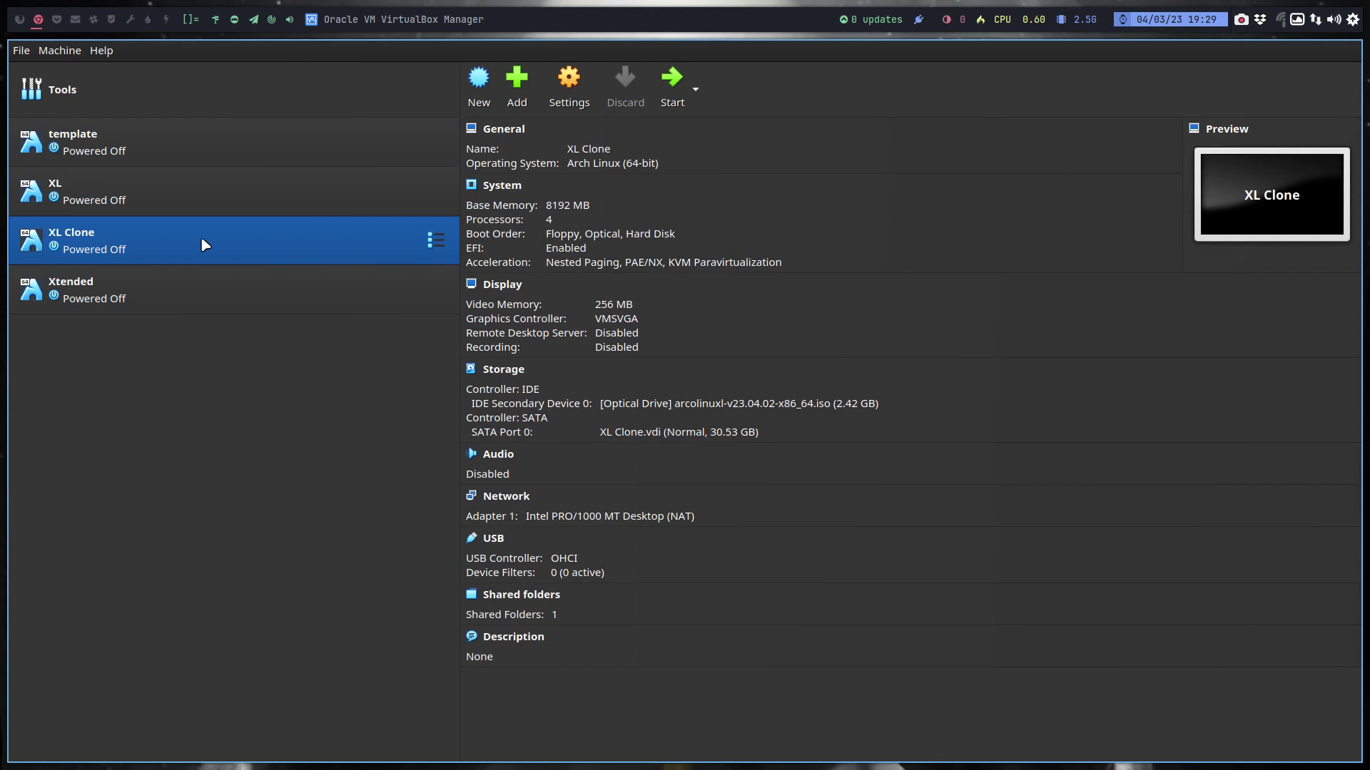
click(165, 284)
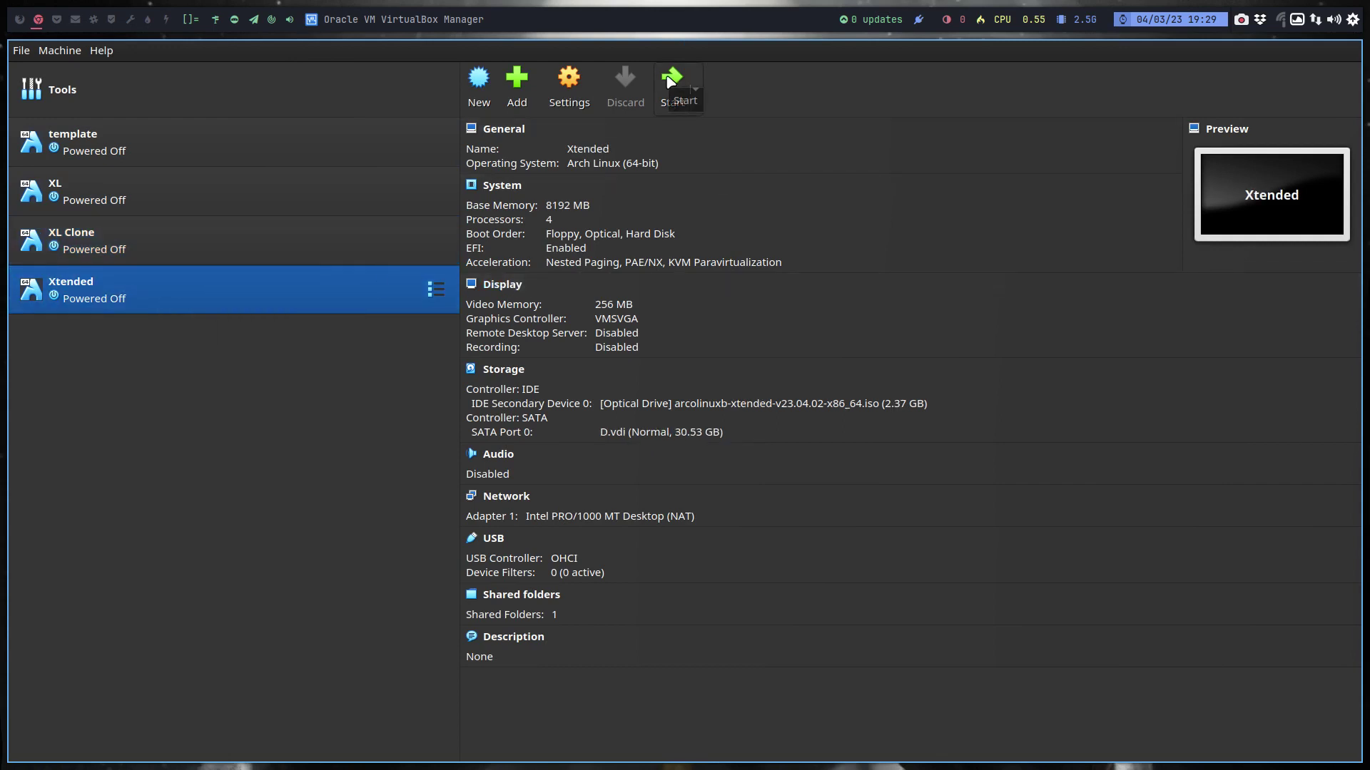
click(670, 80)
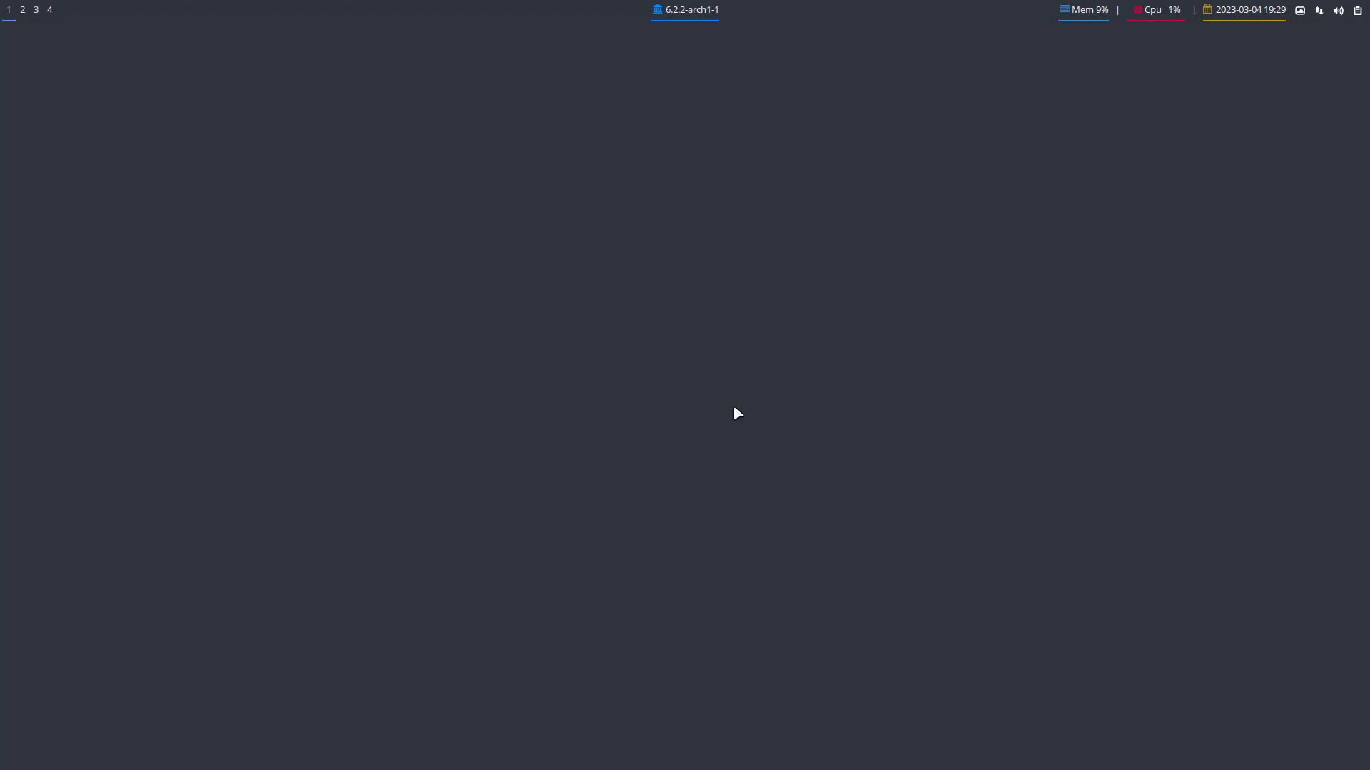
Advance the Variety wallpaper to the next image, a neon cube between glowing bars.
click(1299, 11)
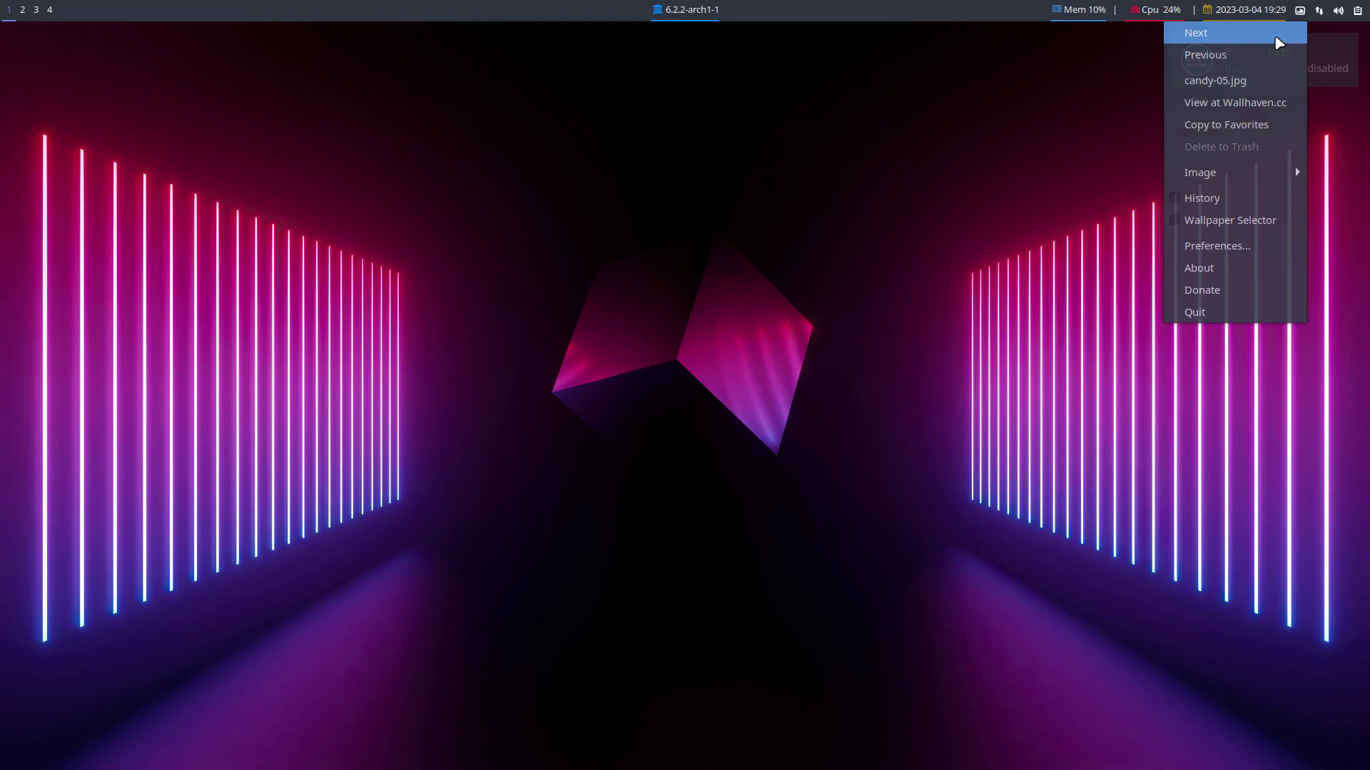
click(752, 308)
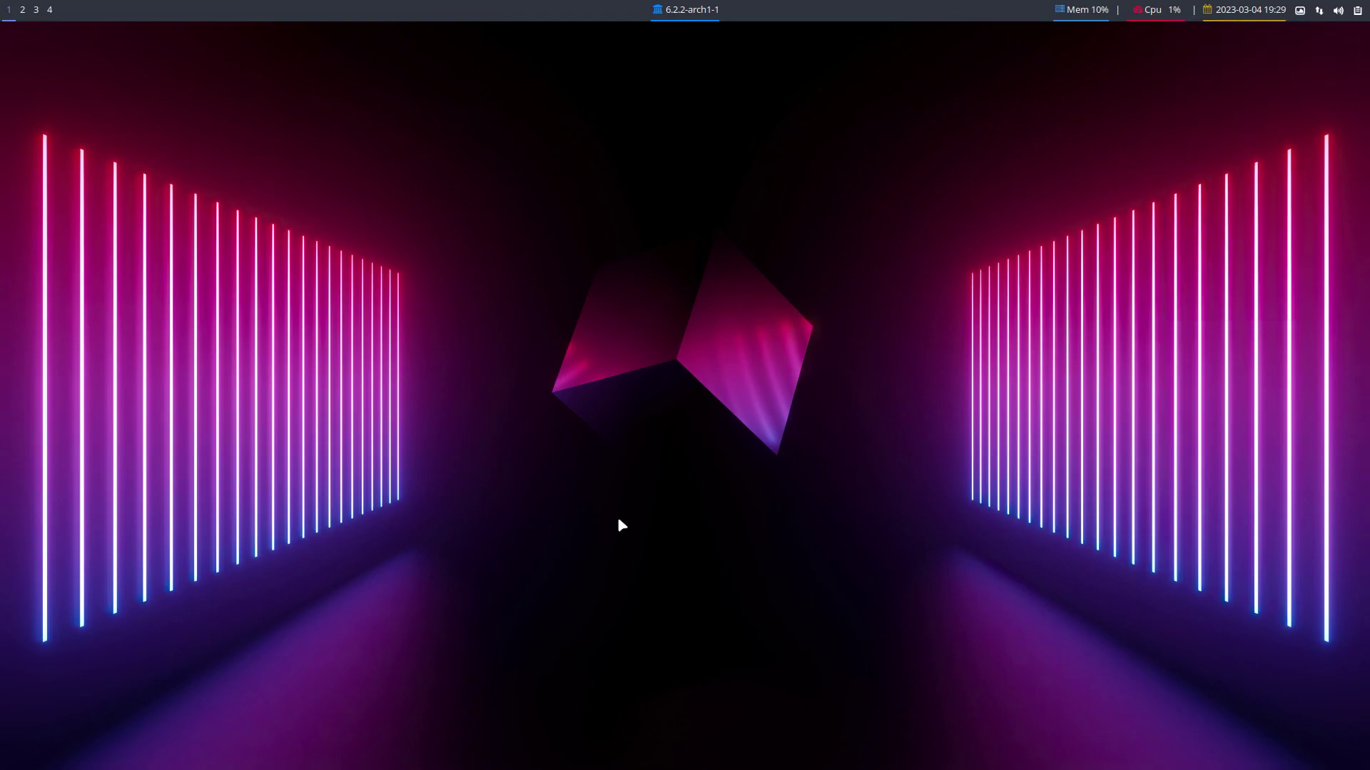
Open Alacritty and run update with the sudo password; nothing needs upgrading.
key(super+Return)
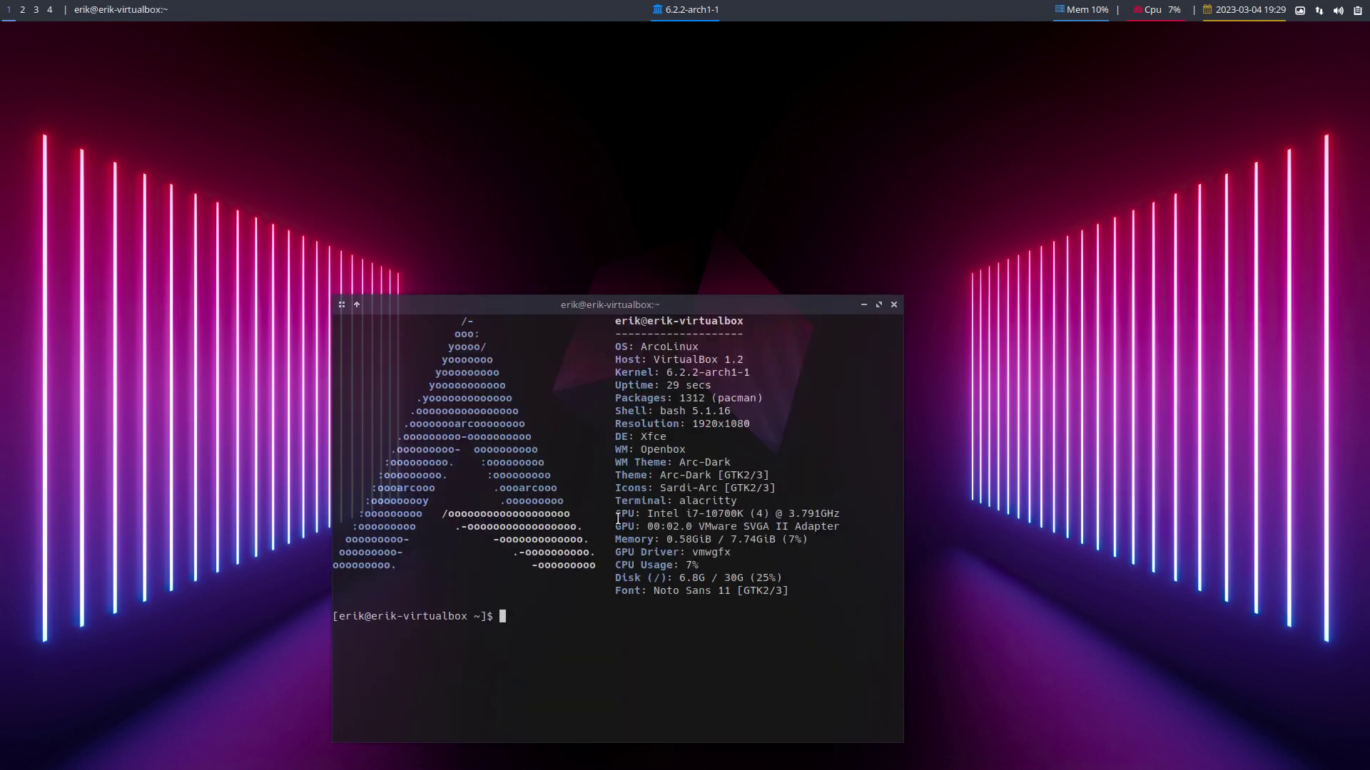
text(update)
key(Return)
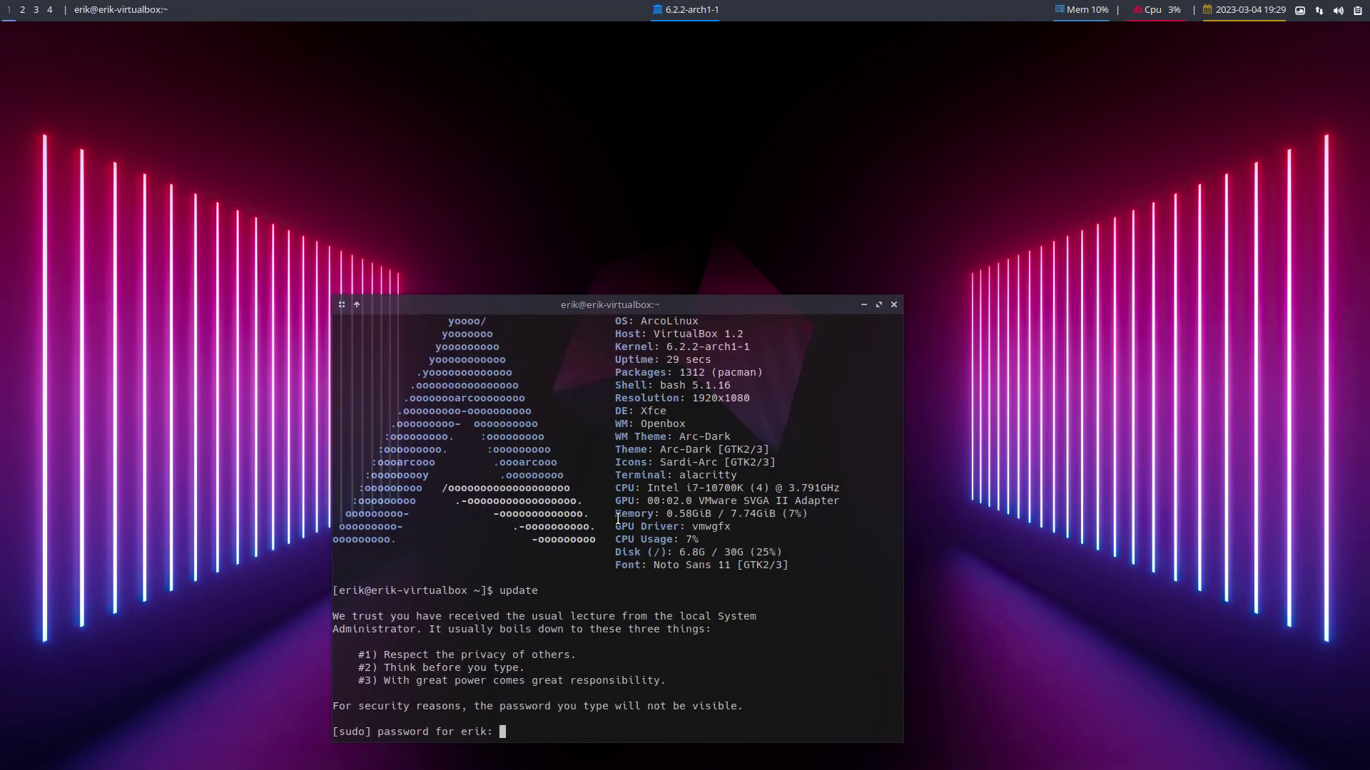
key(Return)
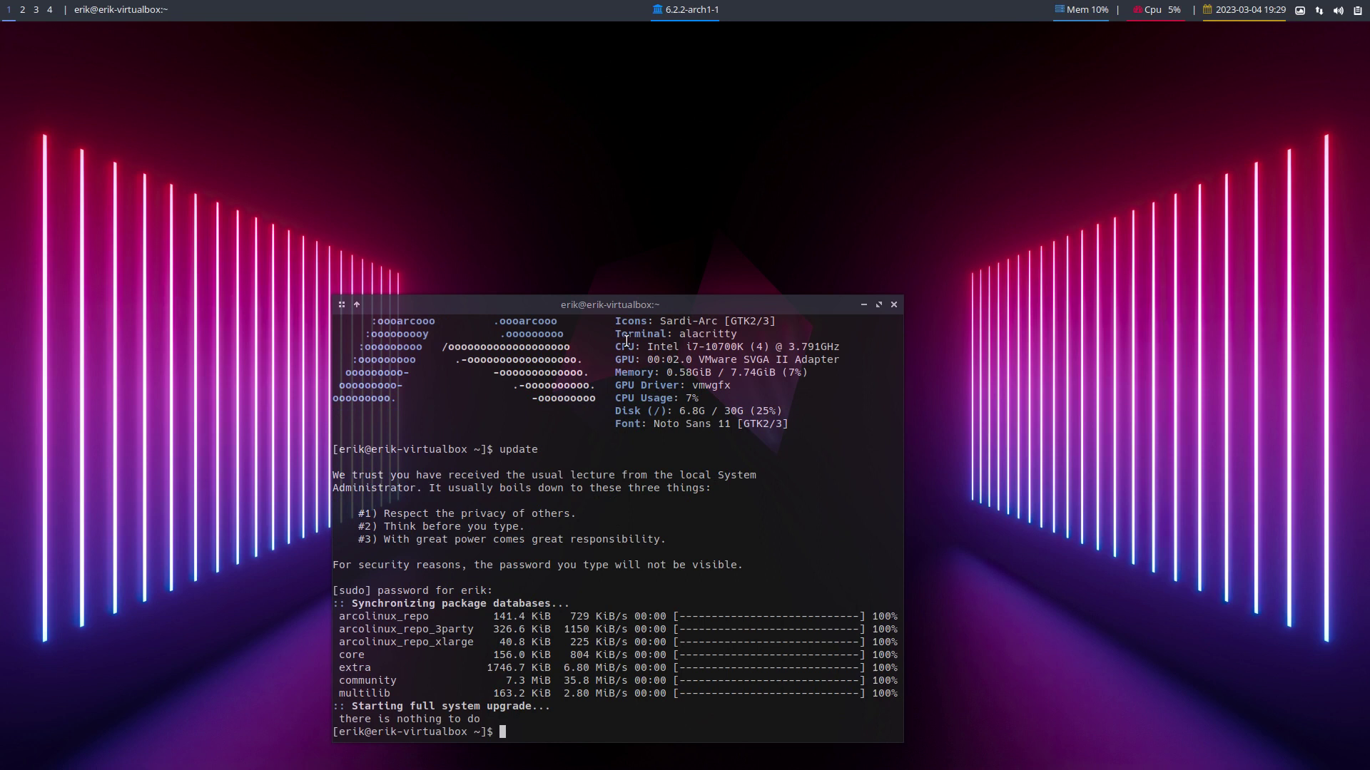
Move the terminal to the upper right and highlight the arcolinux and core–multilib repo lines.
drag(631, 303, 949, 84)
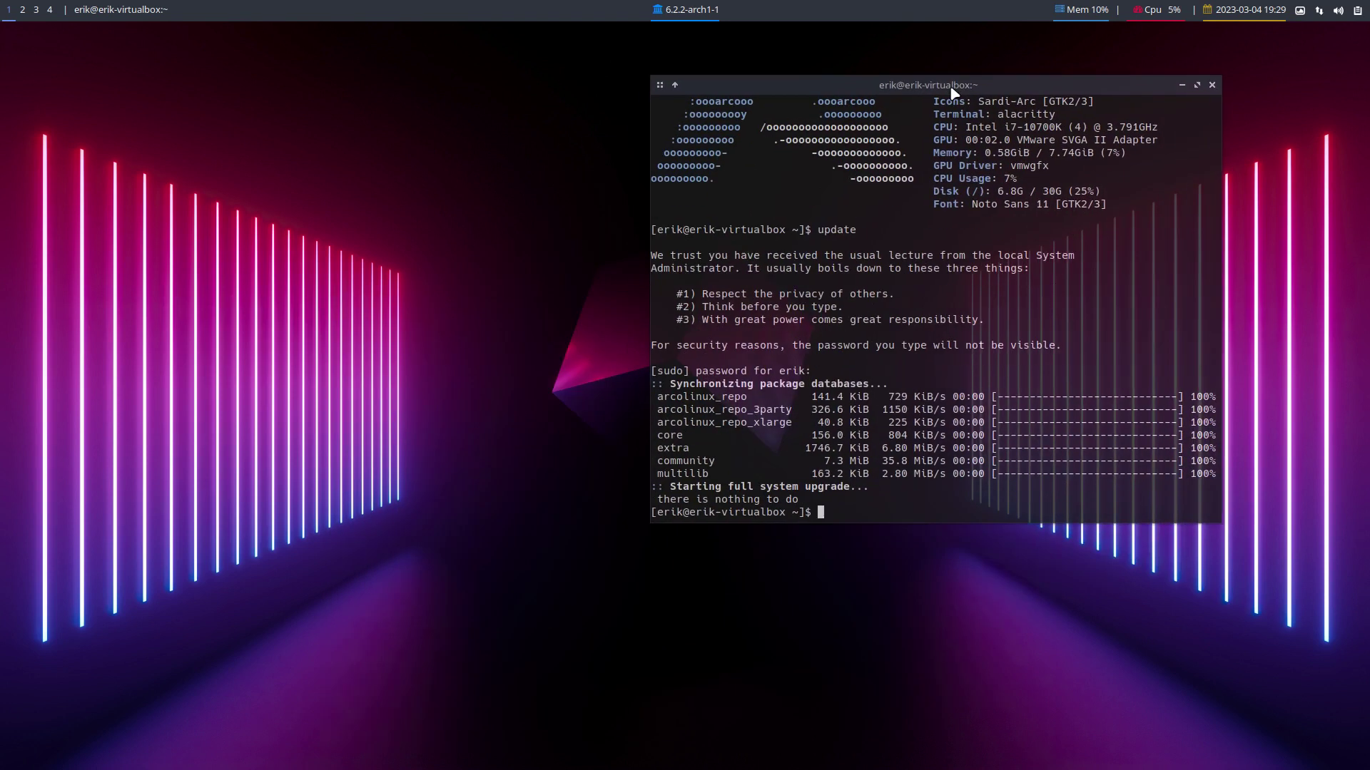
drag(792, 423, 663, 404)
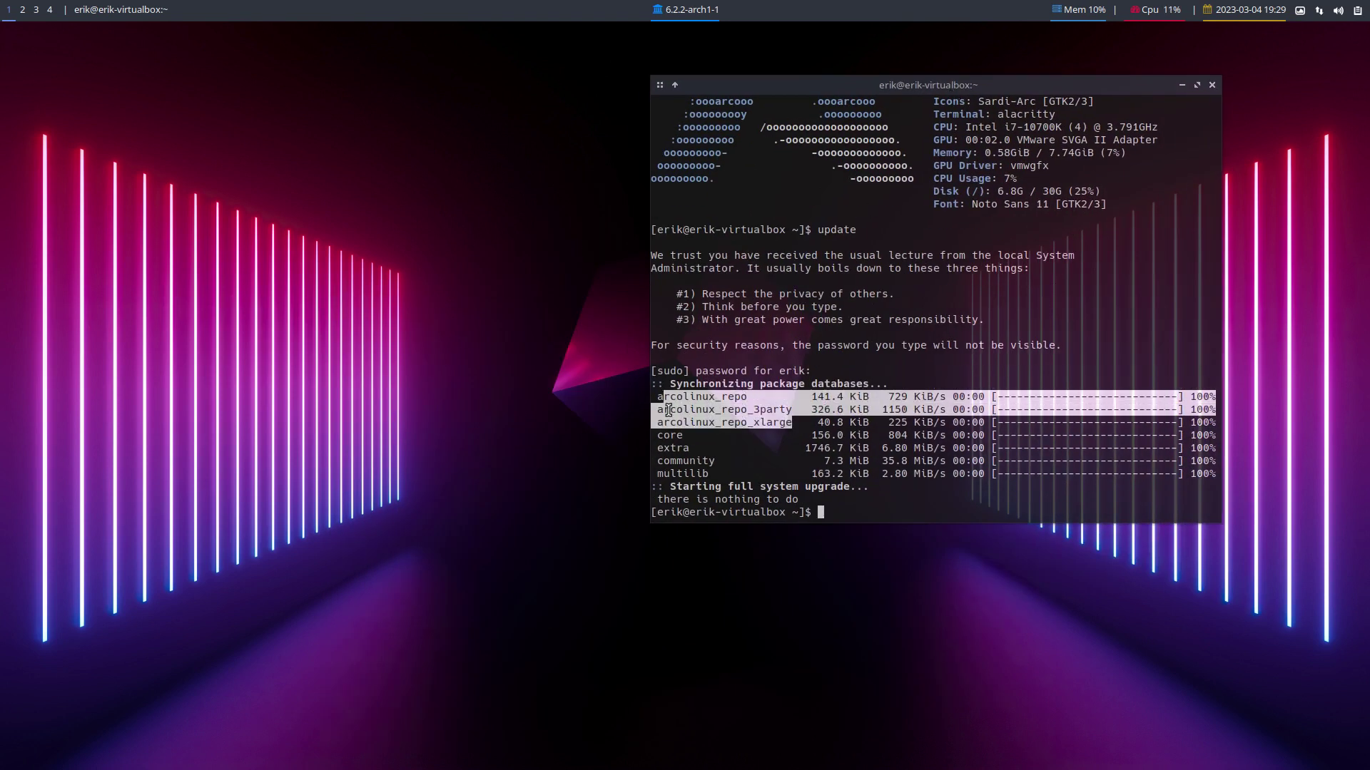
drag(722, 474, 674, 440)
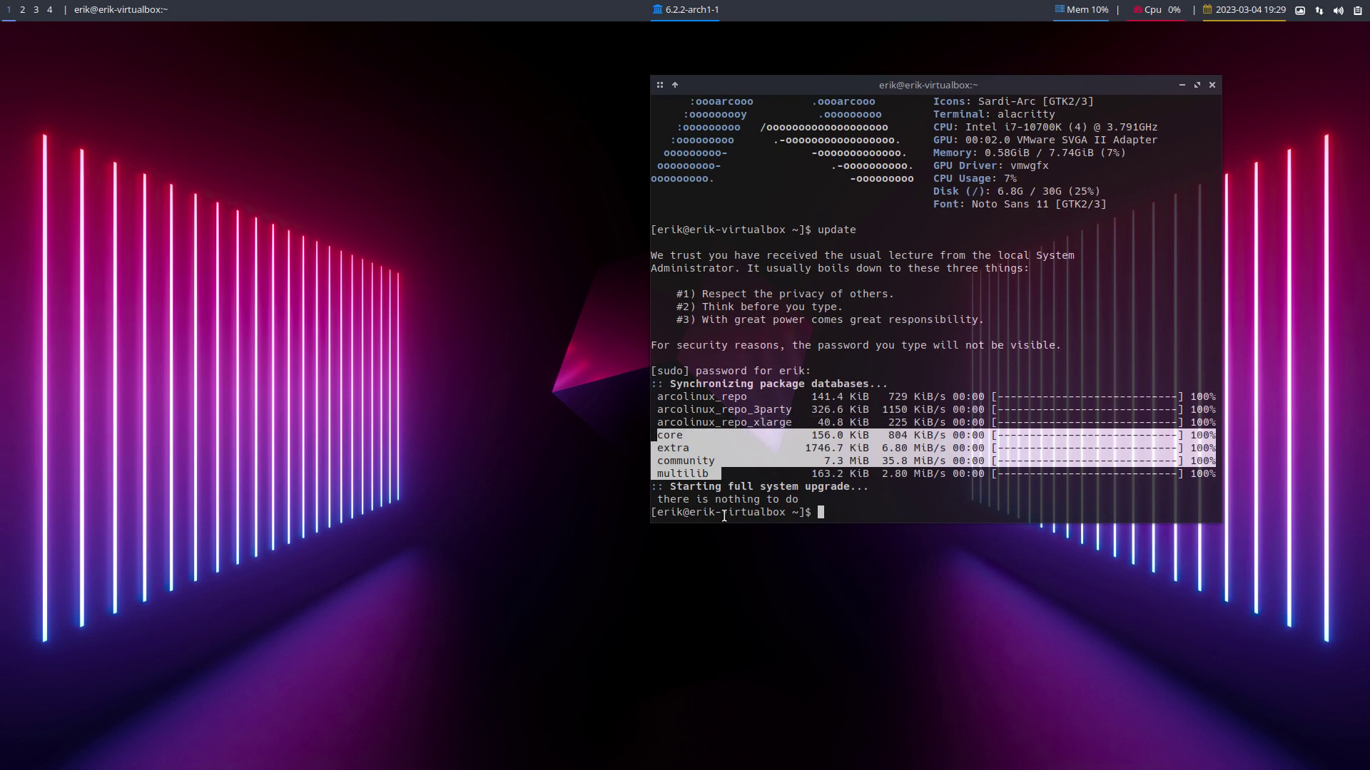
Launch Arch Linux Tweak Tool with att and authenticate with the password.
text(att)
key(Return)
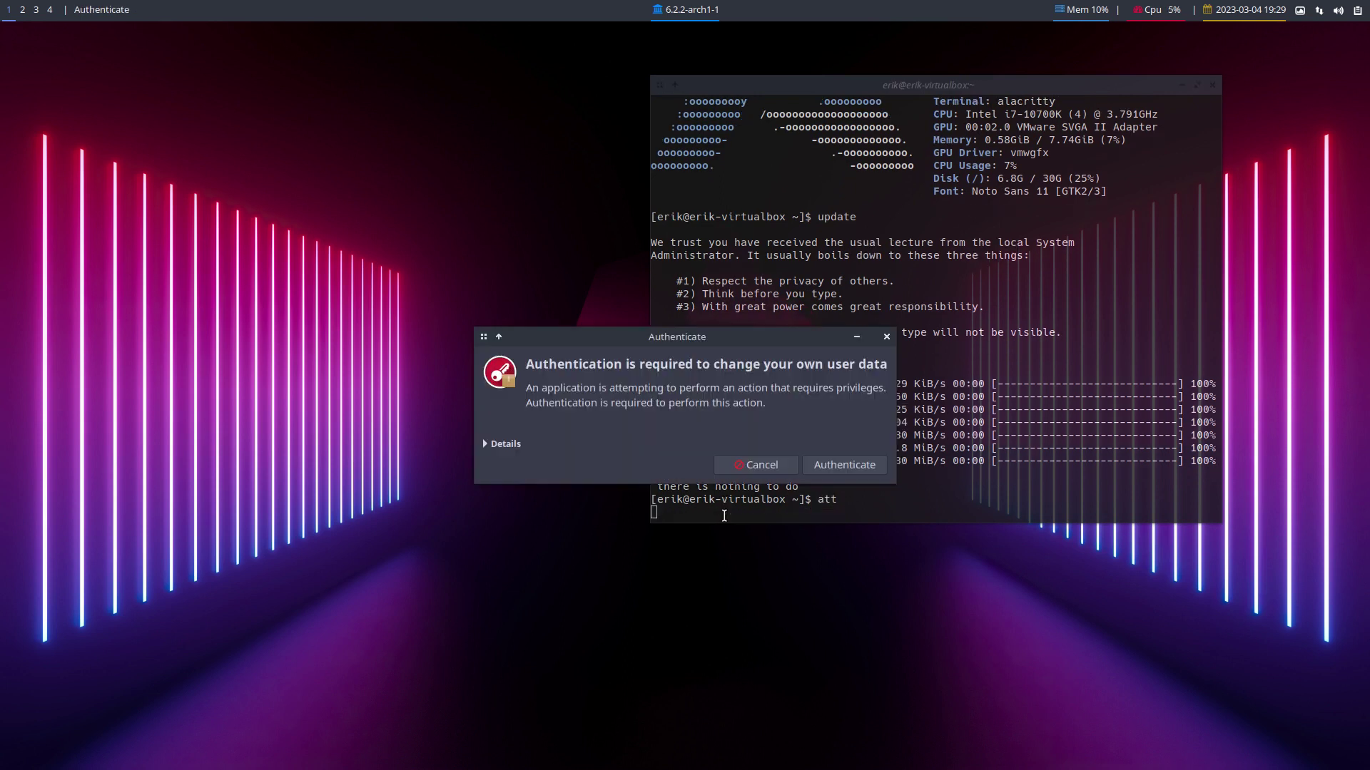
text(••••)
key(Return)
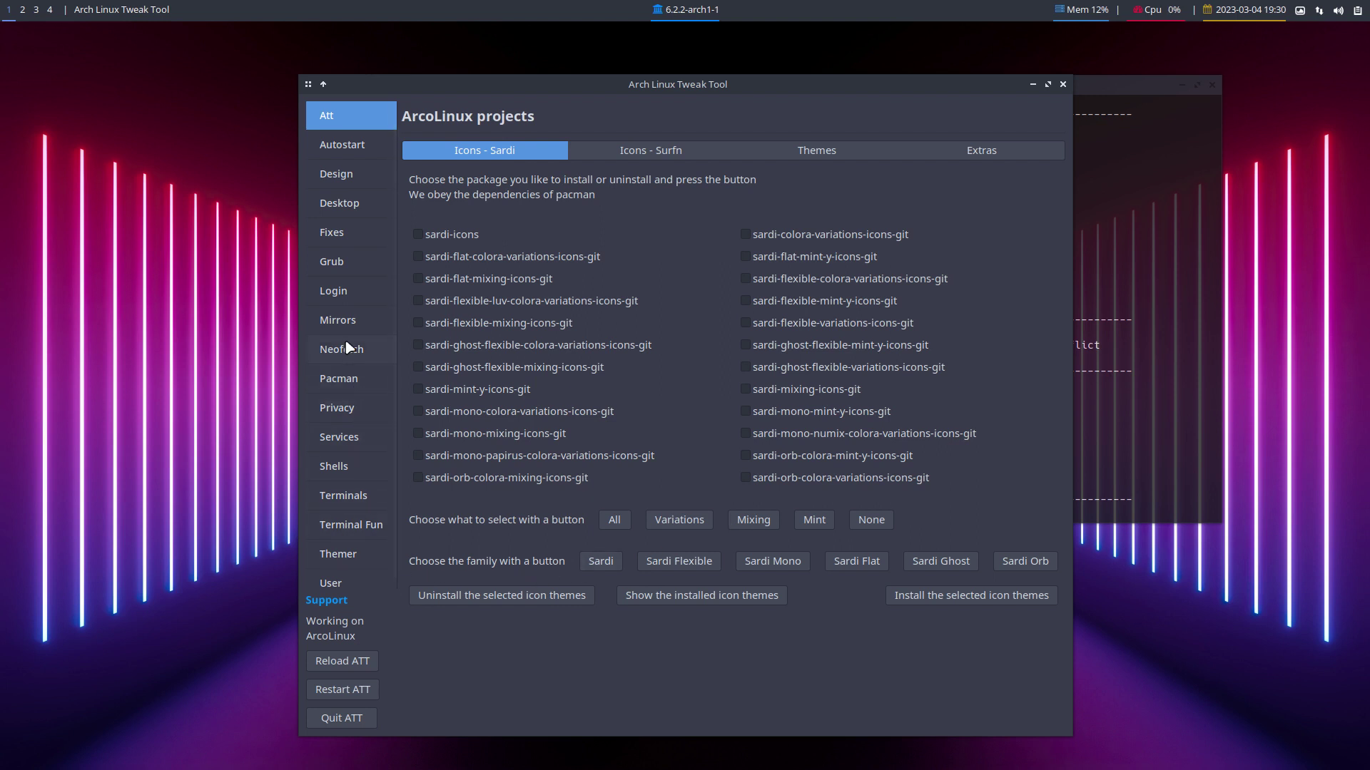
Switch on Enable Nemesis repo in the Pacman settings, then quit the tool.
click(351, 378)
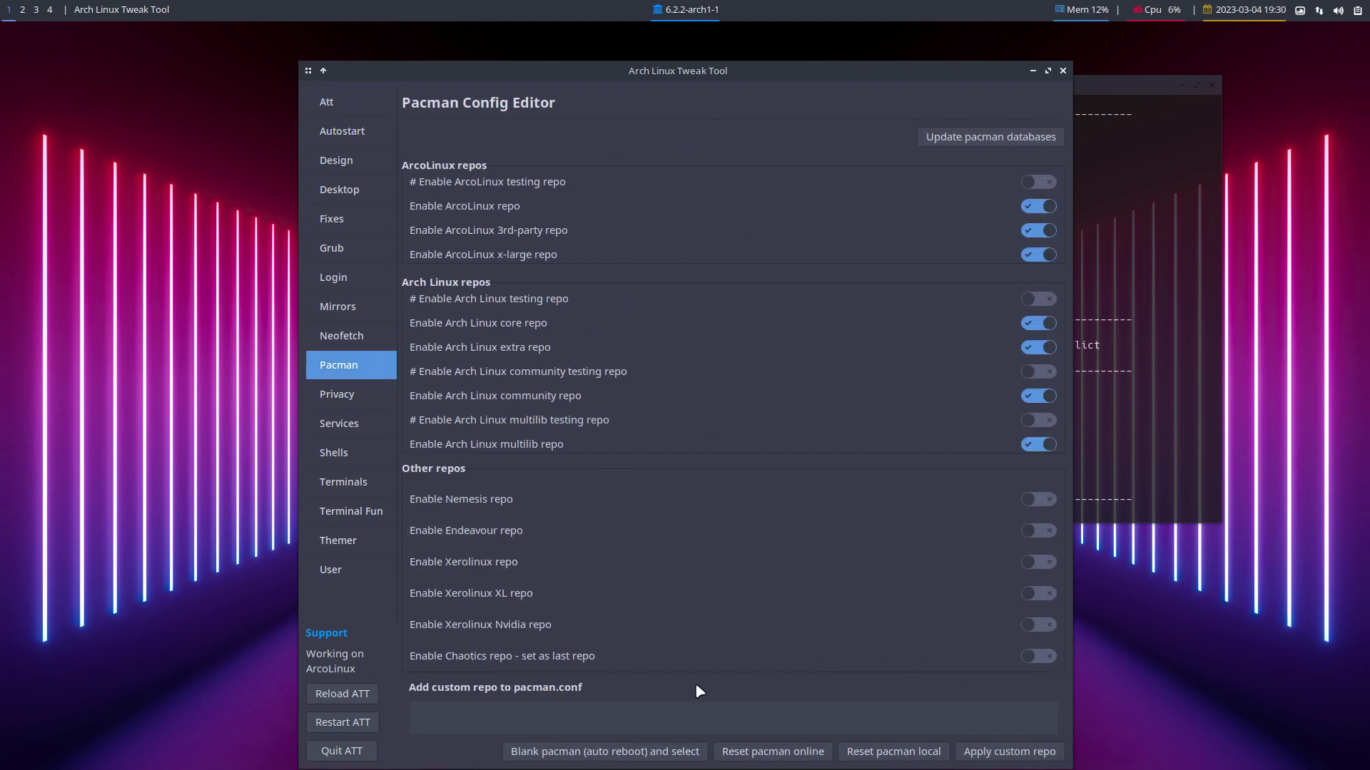
click(1038, 499)
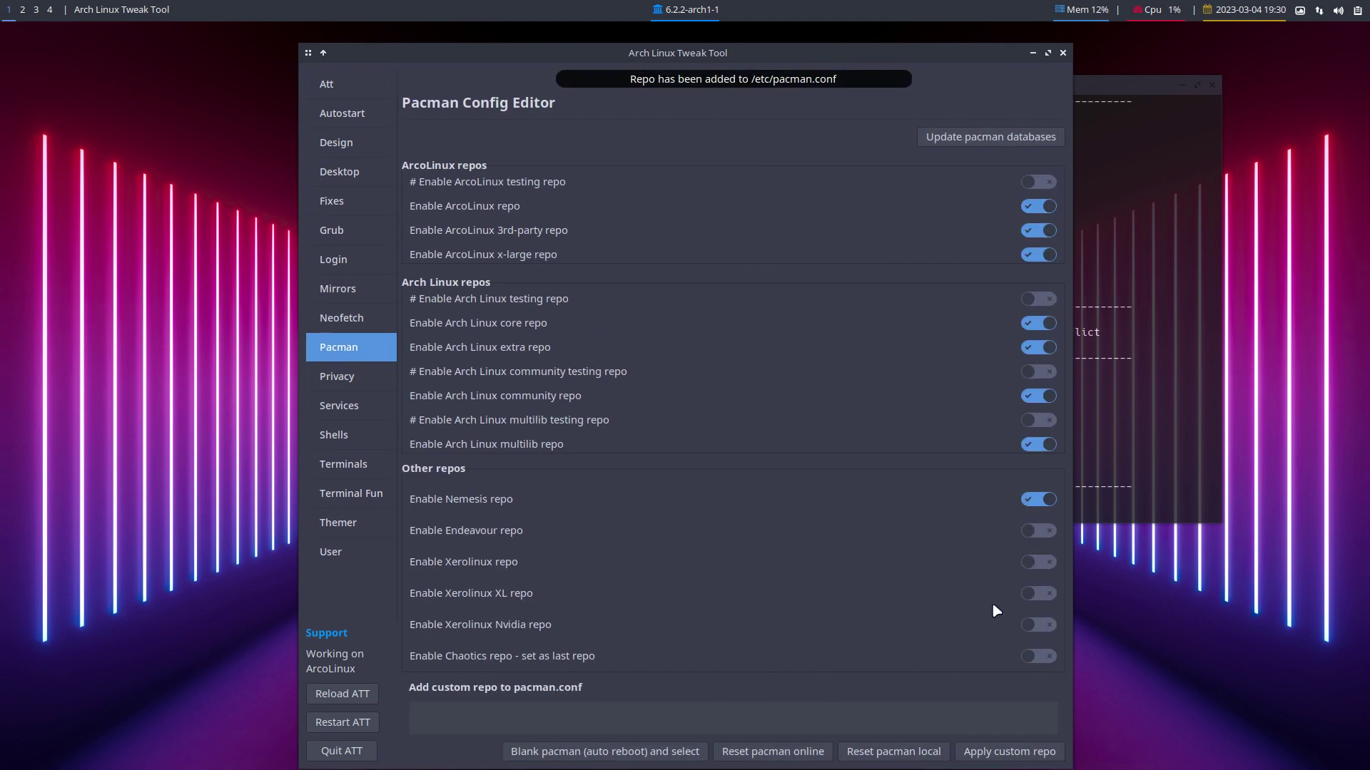
click(342, 751)
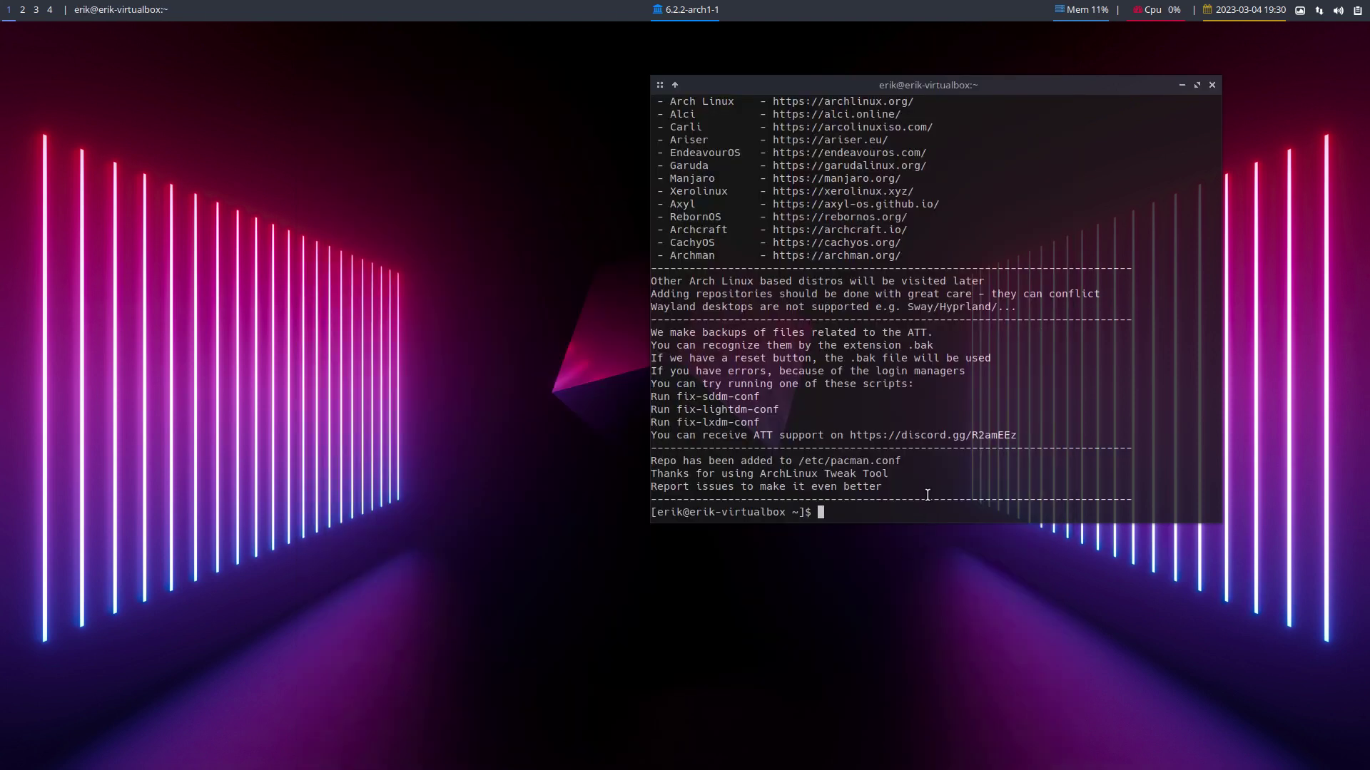
Resync the package databases and highlight the new nemesis_repo line in the output.
text(udpate)
key(Return)
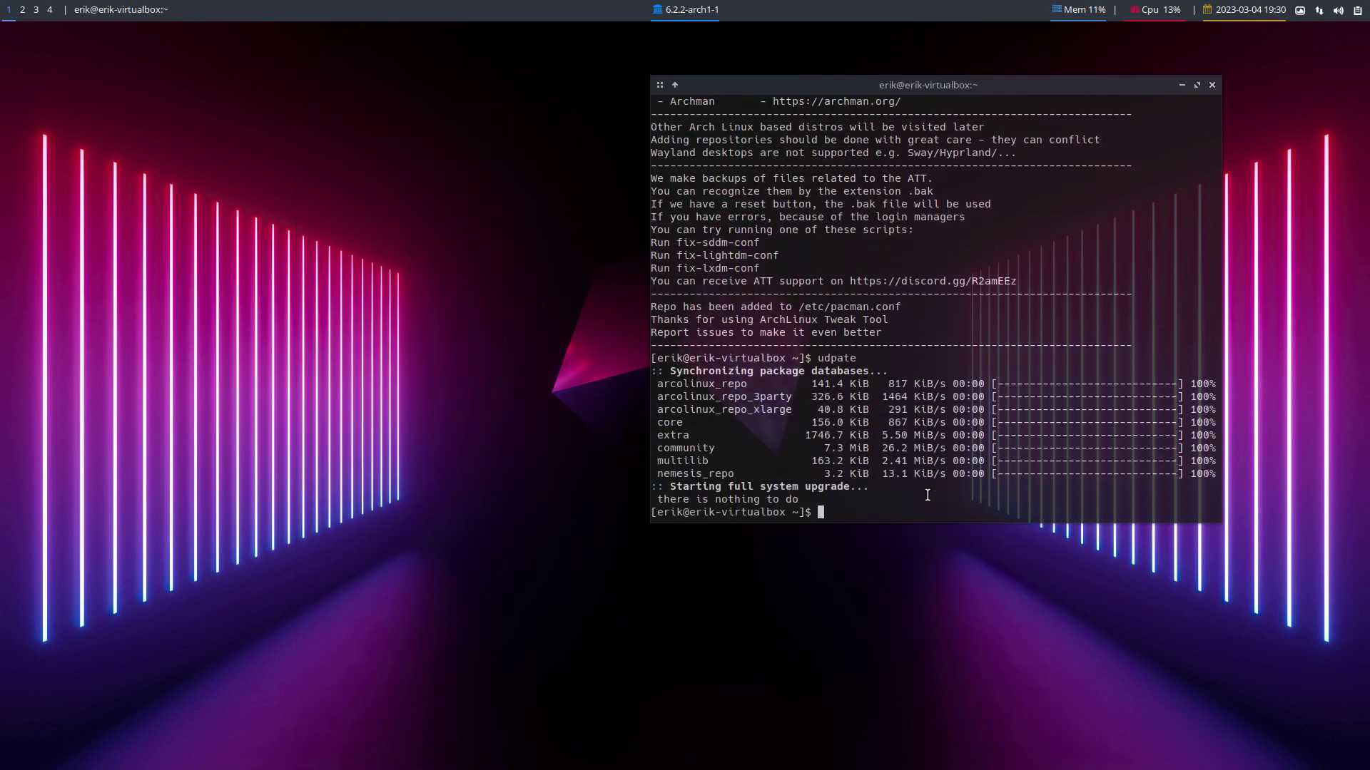
drag(775, 474, 660, 476)
click(817, 508)
Run sudo pacman -S edu-radar-mono-grub-theme-git, completing the package name with Tab.
text(sudo pacman -S)
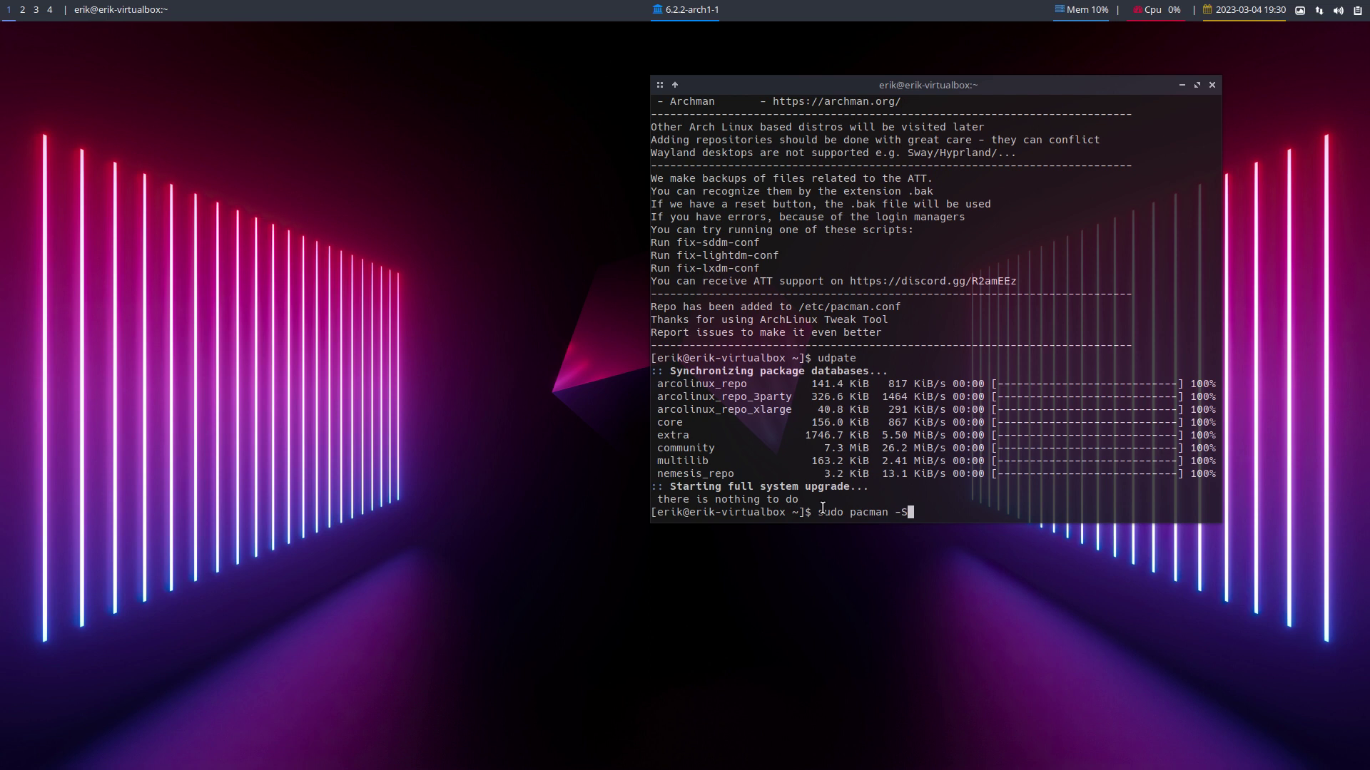
text( edu-)
key(Tab)
key(Tab)
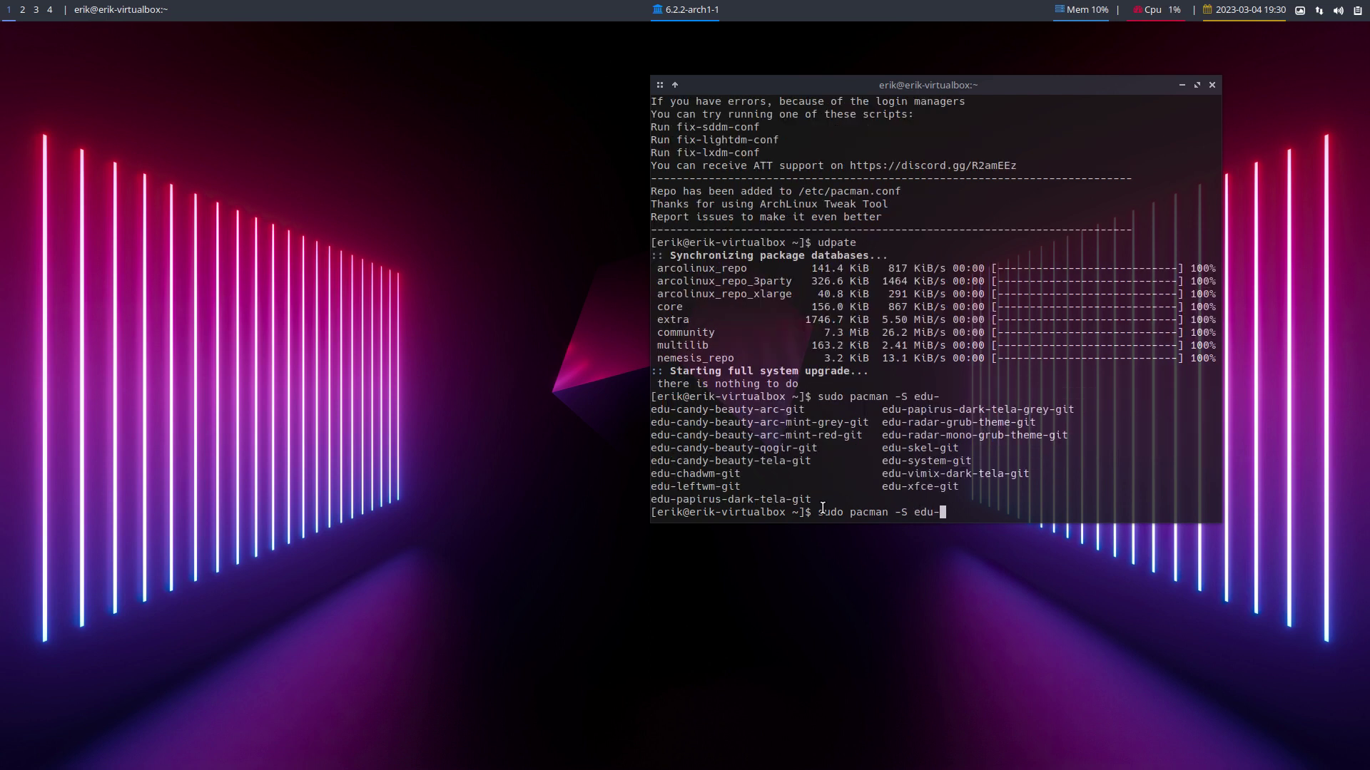
text(radar-m)
key(Tab)
key(Return)
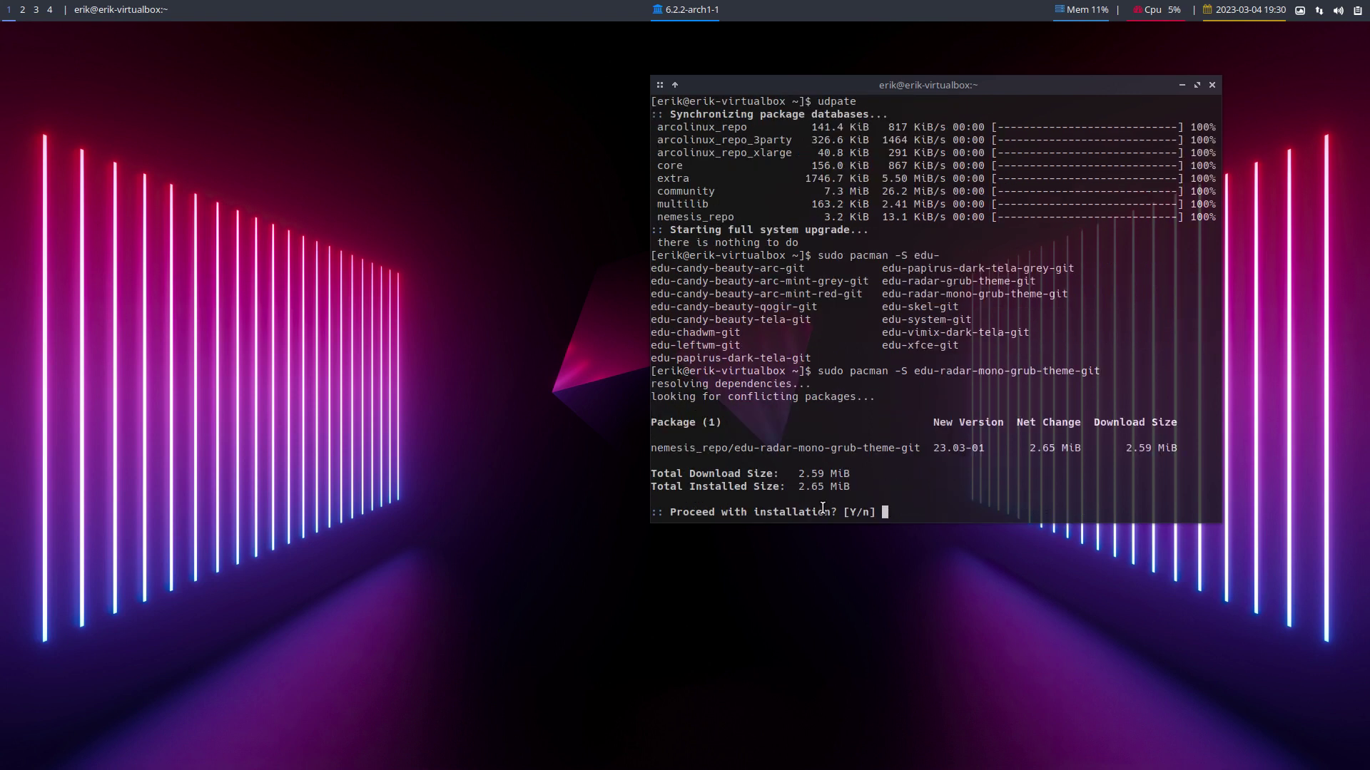
Answer y to confirm installing edu-radar-mono-grub-theme-git.
text(y)
key(Return)
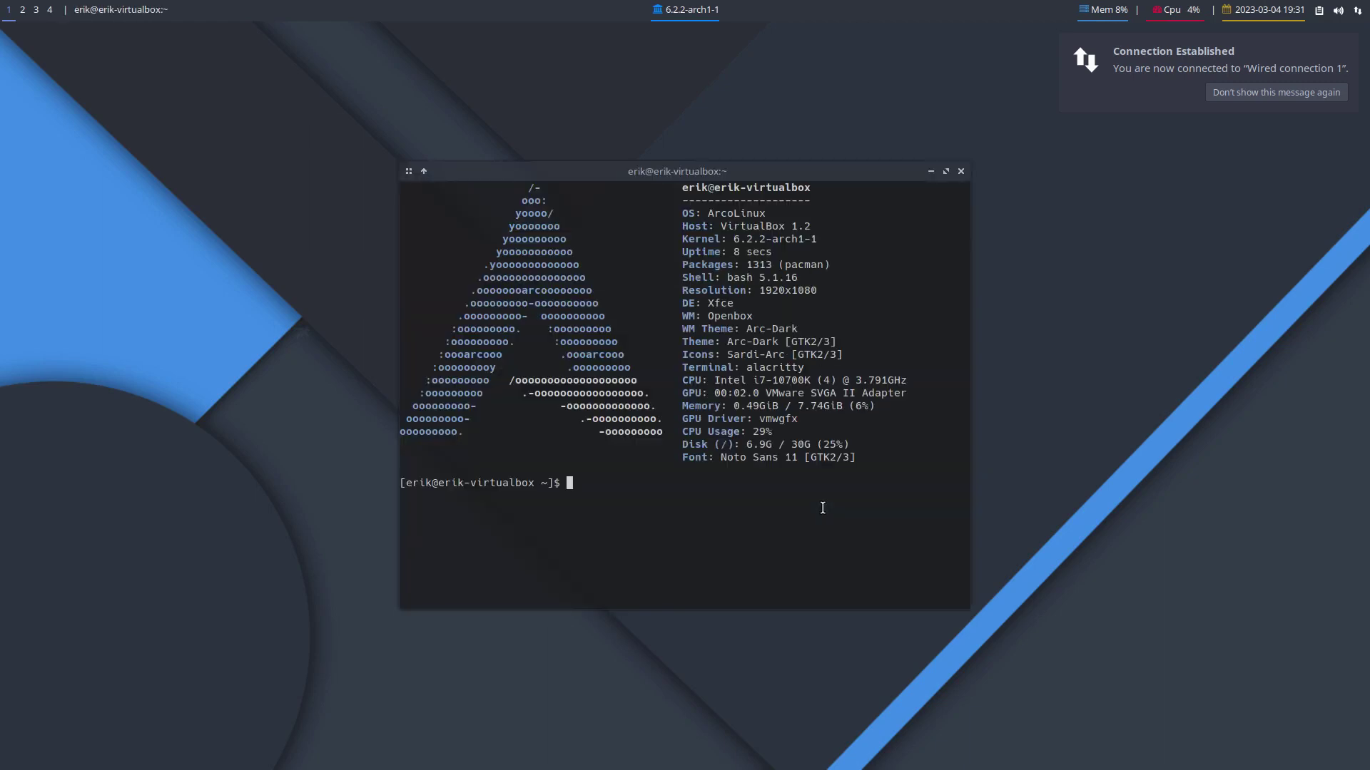
Replace a started removal command with sudo pacman -S edu-radar-grub-theme-git and run it.
text(sudo pacman -R edu)
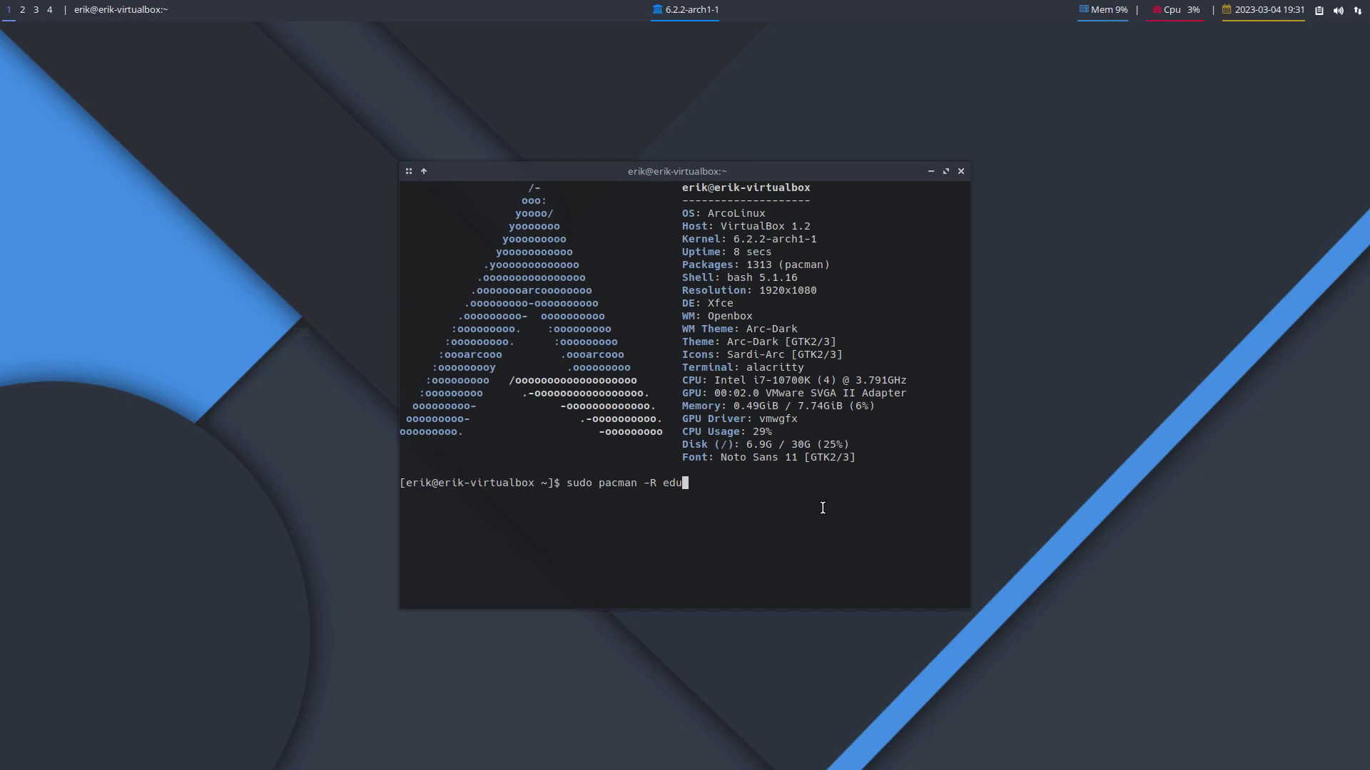
key(Tab)
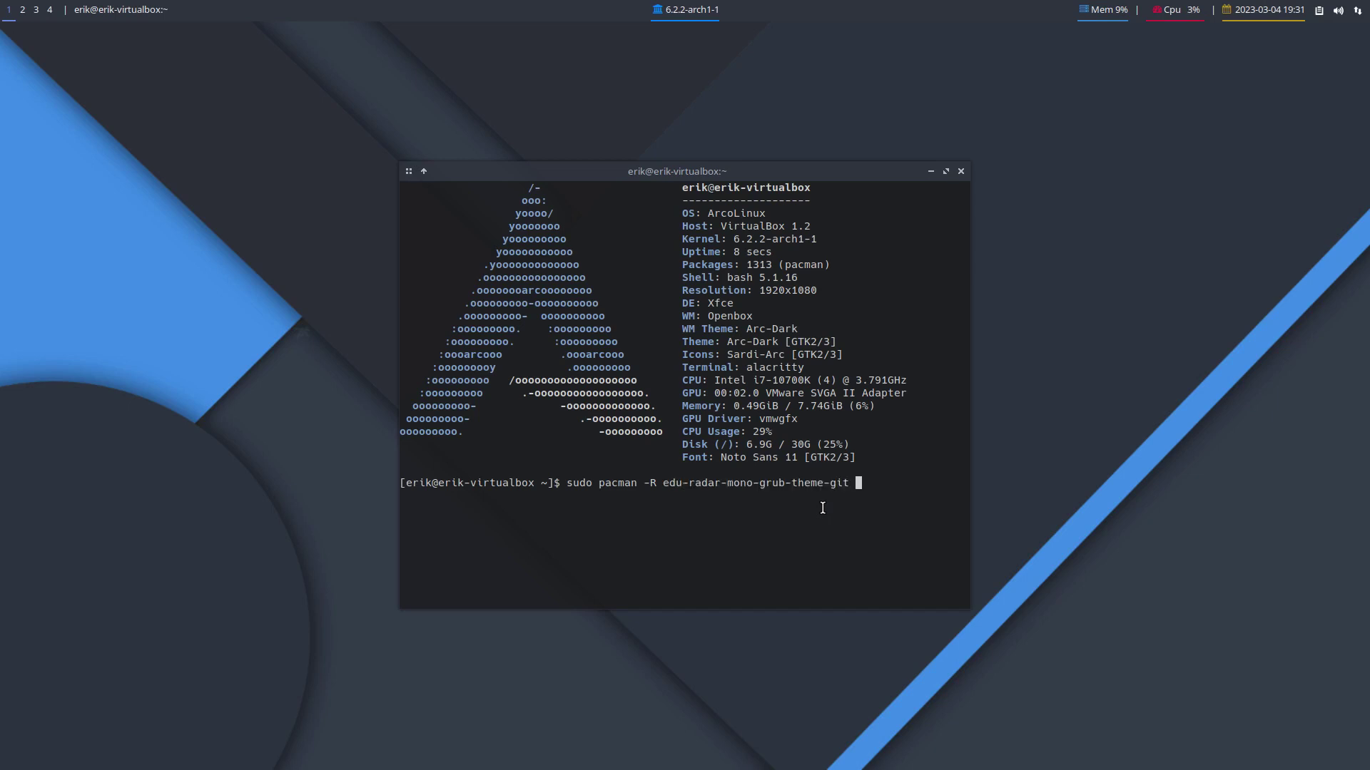
key(BackSpace)
key(BackSpace)
key(BackSpace)
key(BackSpace)
key(BackSpace)
key(BackSpace)
key(BackSpace)
key(BackSpace)
key(BackSpace)
key(BackSpace)
key(BackSpace)
key(BackSpace)
key(BackSpace)
key(BackSpace)
key(BackSpace)
key(BackSpace)
key(BackSpace)
key(BackSpace)
key(BackSpace)
key(BackSpace)
key(Tab)
key(BackSpace)
key(BackSpace)
key(BackSpace)
key(BackSpace)
key(BackSpace)
key(BackSpace)
key(BackSpace)
key(BackSpace)
key(BackSpace)
key(BackSpace)
key(BackSpace)
key(BackSpace)
key(BackSpace)
key(BackSpace)
key(BackSpace)
key(BackSpace)
key(BackSpace)
key(BackSpace)
key(BackSpace)
key(BackSpace)
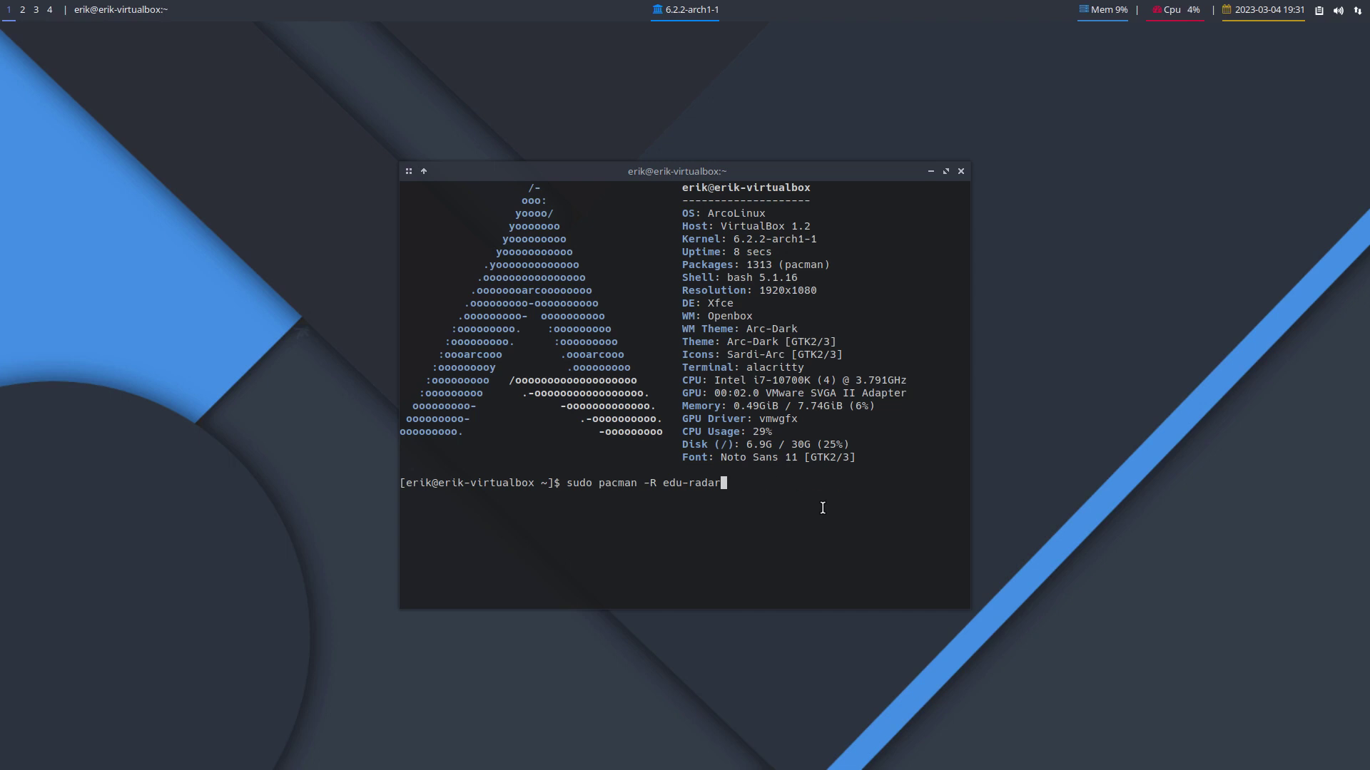
key(BackSpace)
key(BackSpace)
key(BackSpace)
key(BackSpace)
key(BackSpace)
key(BackSpace)
key(BackSpace)
key(BackSpace)
key(BackSpace)
key(BackSpace)
key(BackSpace)
text(S edu-r)
key(Tab)
key(Tab)
text(r)
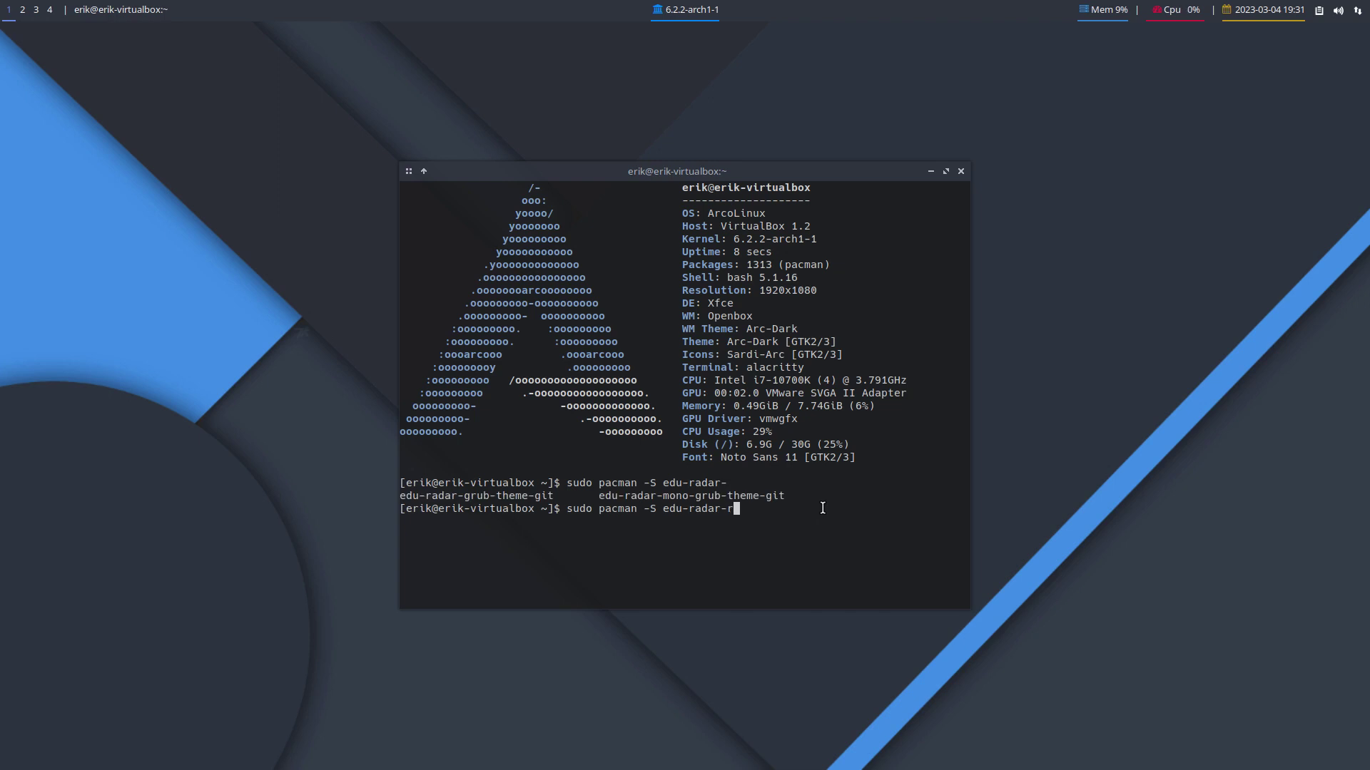
key(Tab)
key(Return)
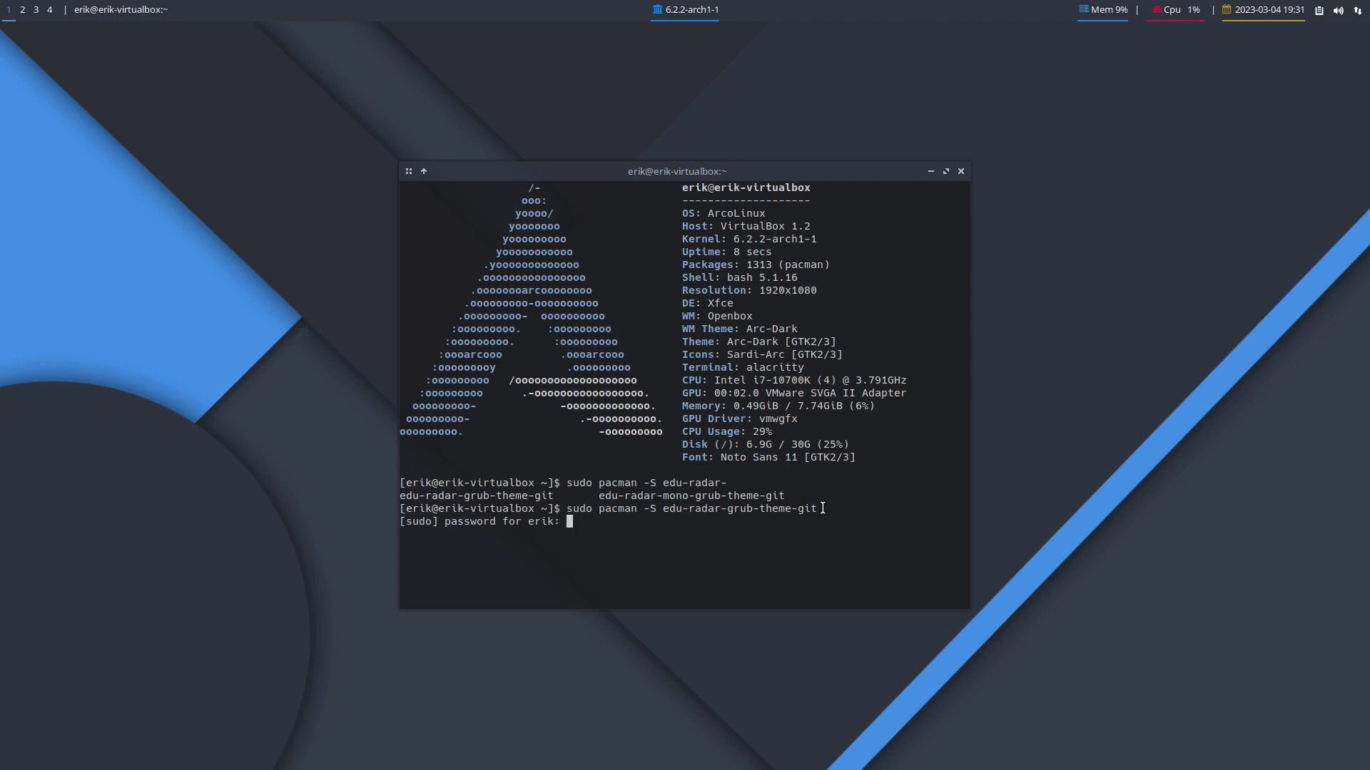
Enter the sudo password, agree to remove the conflicting mono theme, and confirm installation.
key(Return)
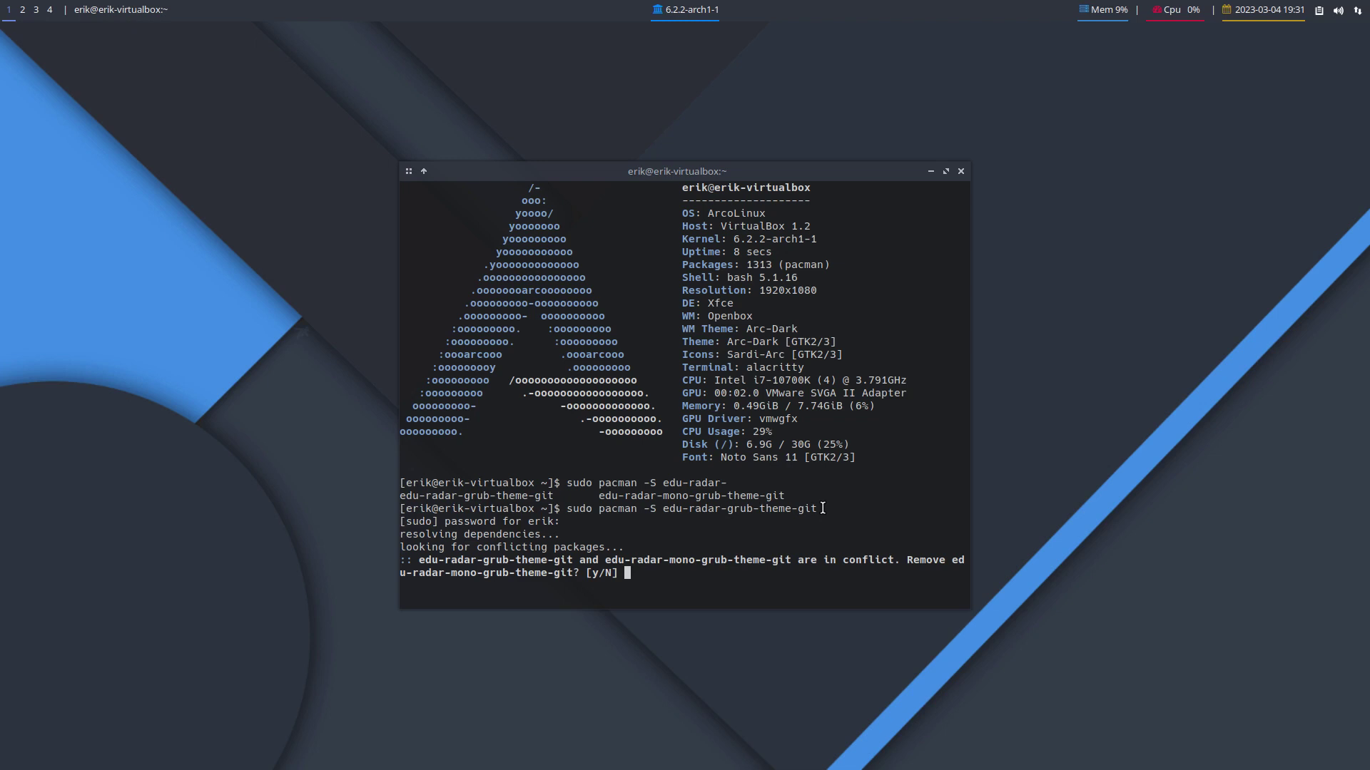
text(y)
key(Return)
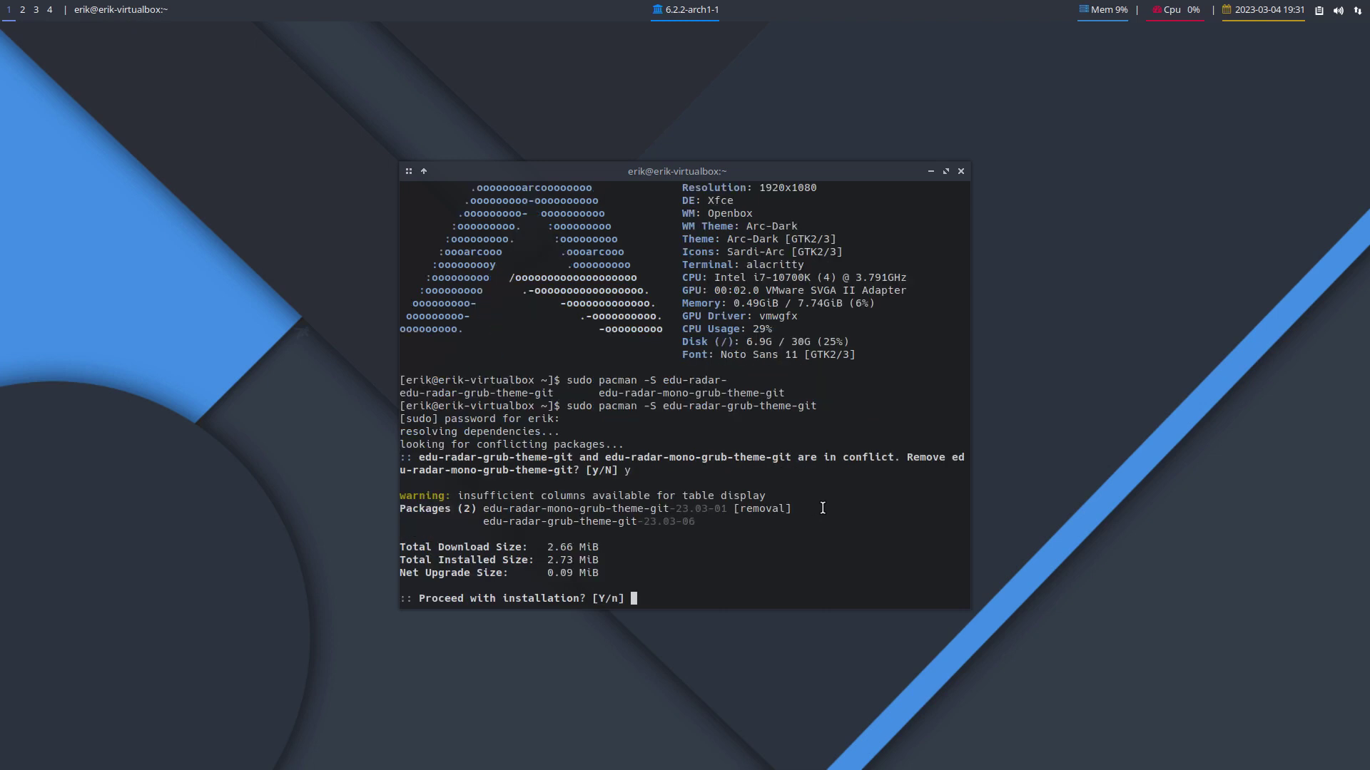
key(Return)
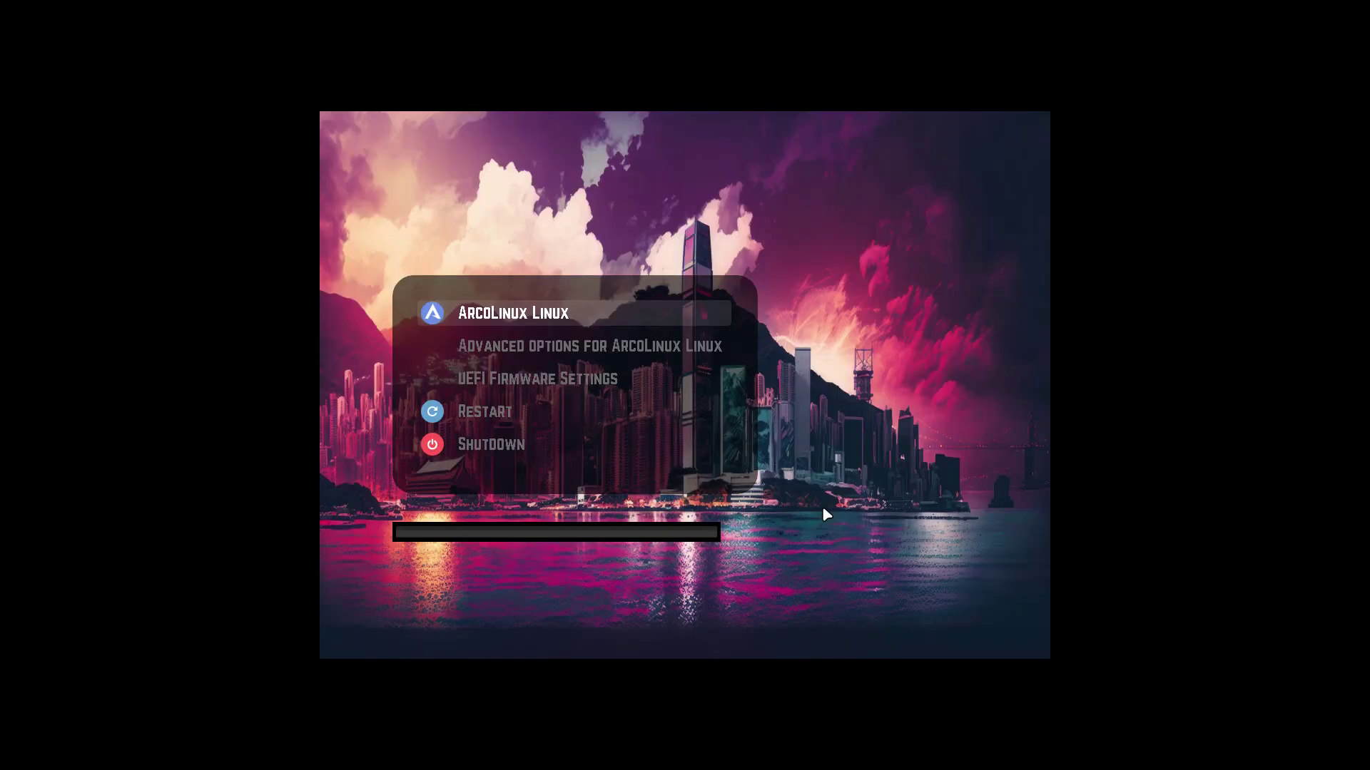
Step through the city-skyline GRUB menu entries and return to ArcoLinux Linux.
key(Down)
key(Down)
key(Down)
key(Down)
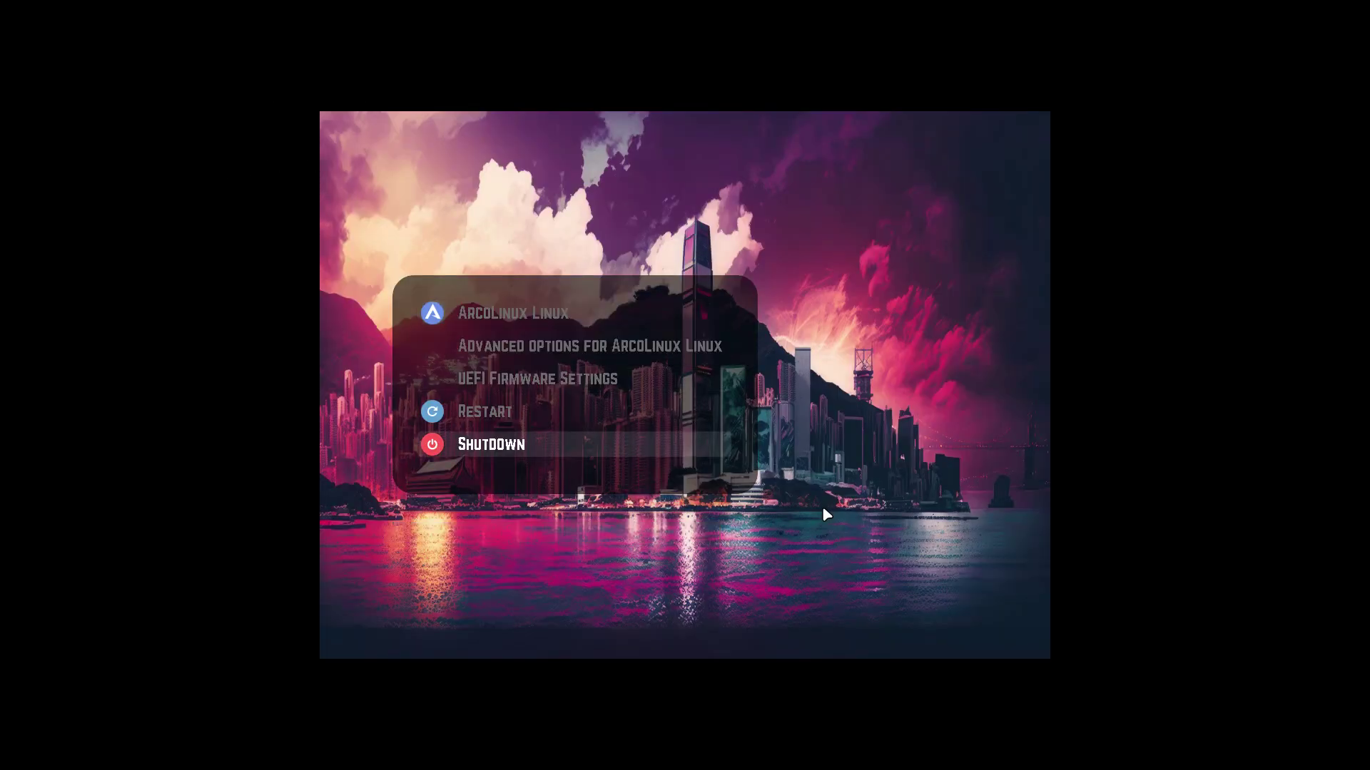
key(Up)
key(Up)
key(Up)
key(Up)
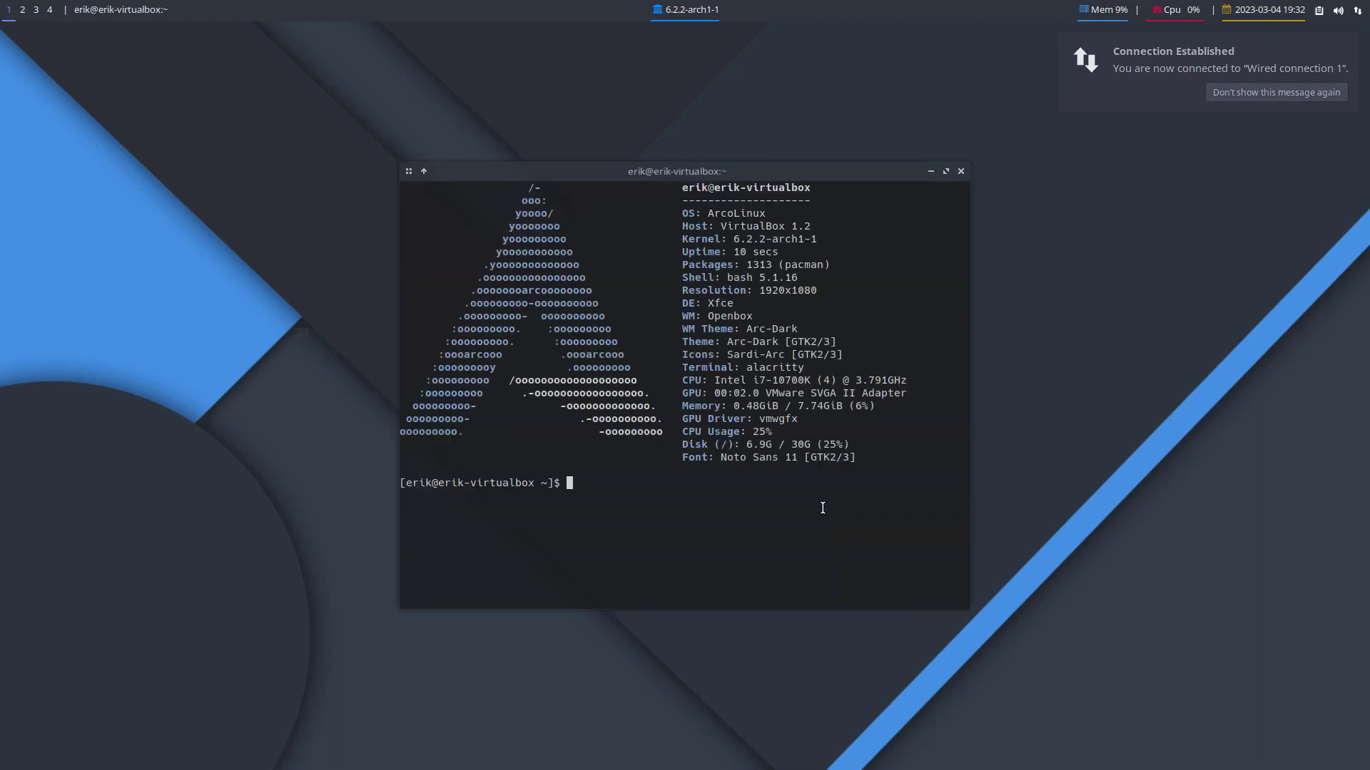
Run sudo pacman -R edu-radar-grub-theme-git and enter the sudo password.
text(sudo pacman -)
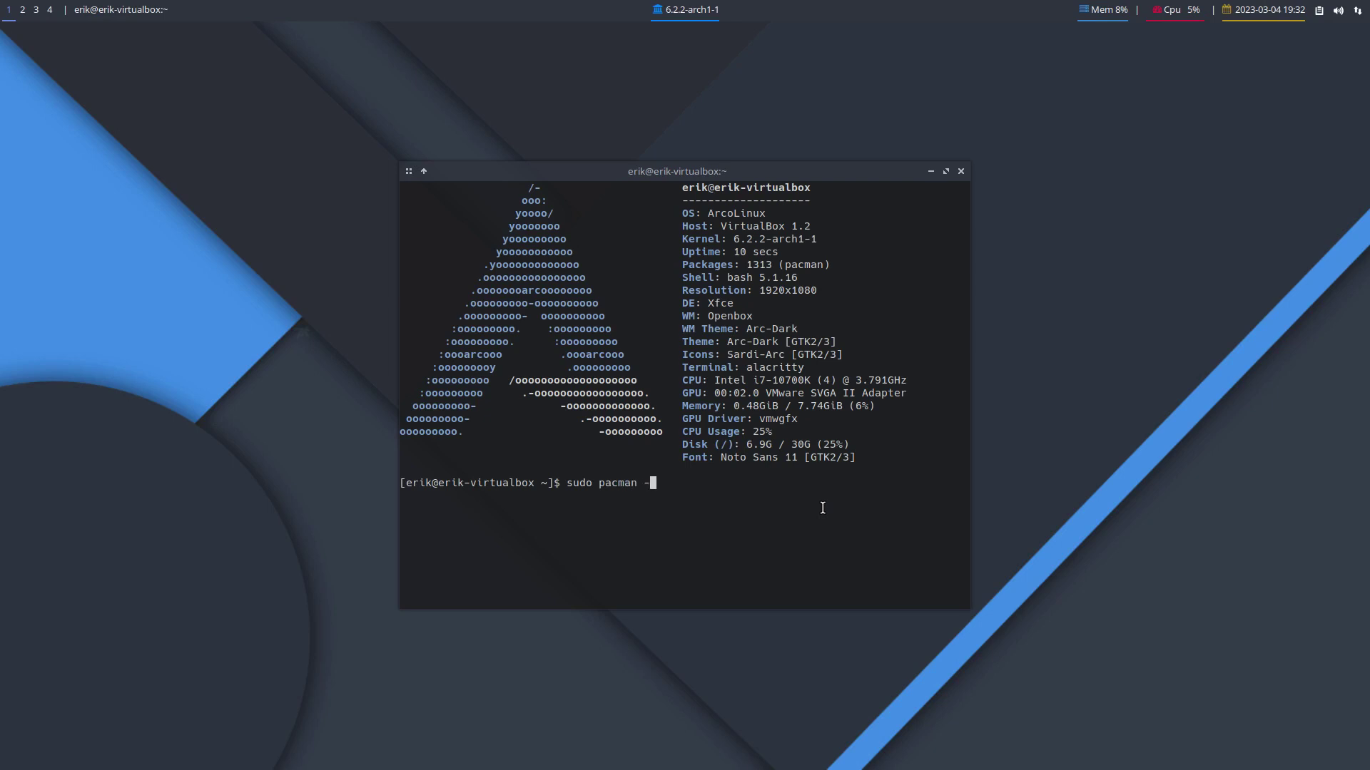
text(R edu)
key(Tab)
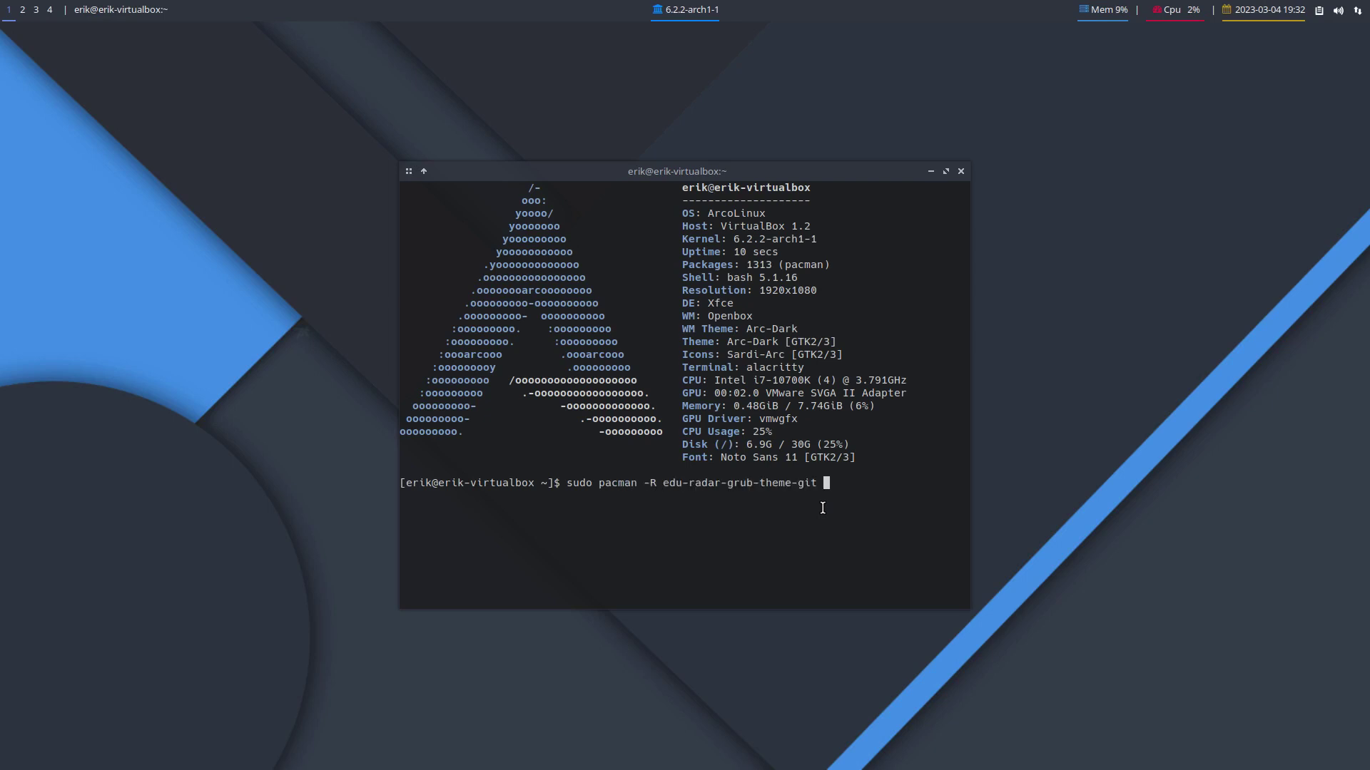
key(Return)
key(Return)
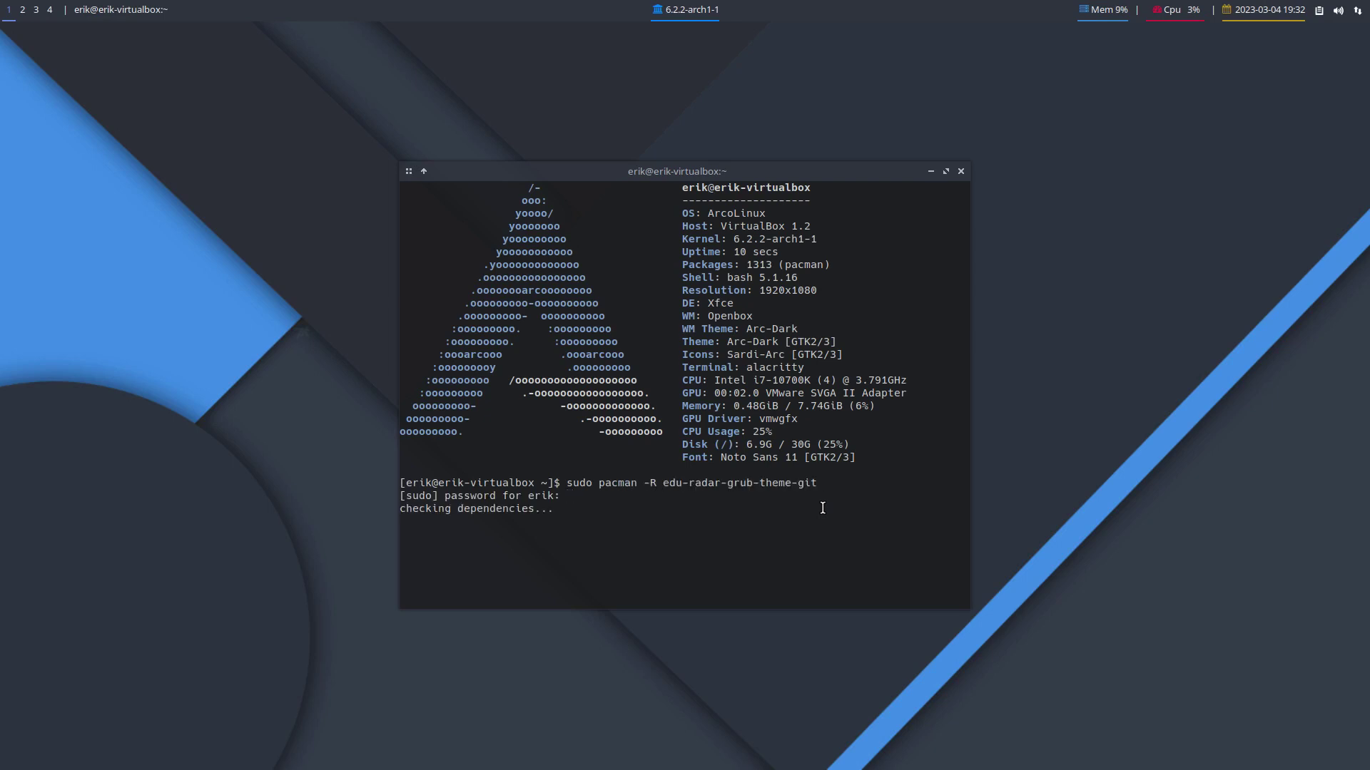
key(Return)
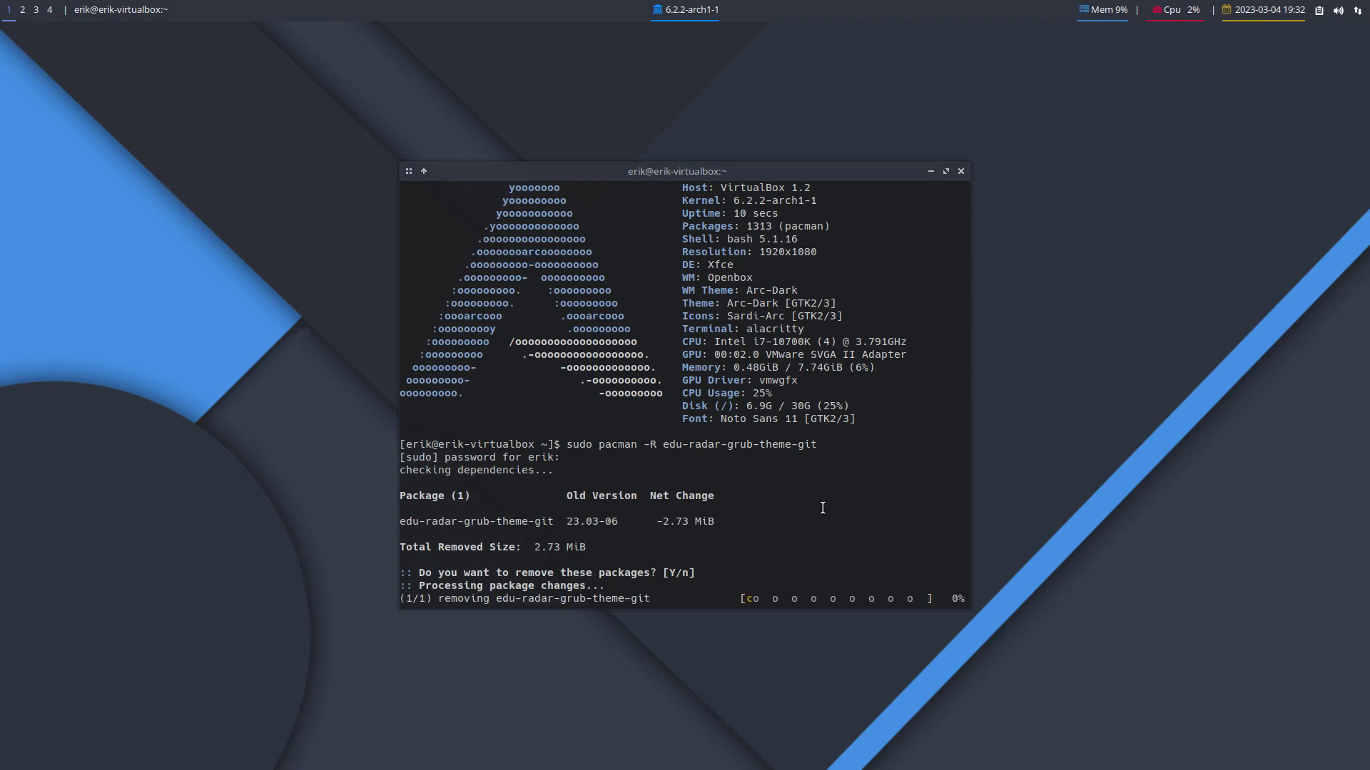